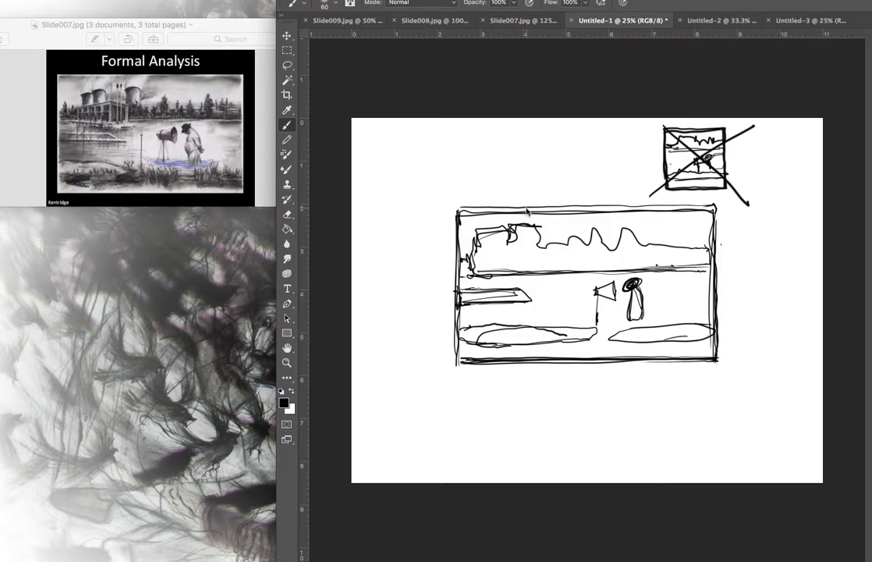
In the Untitled-2 document, fit the canvas to the window and brush a large landscape rectangle as the composition's frame
{"action": "left_click", "coordinate": [710, 20]}
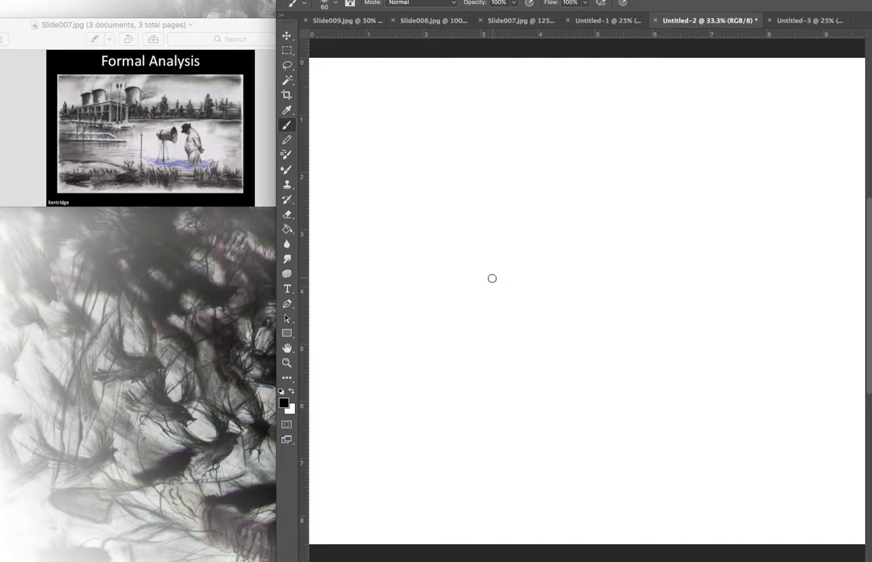
{"action": "double_click", "coordinate": [287, 348]}
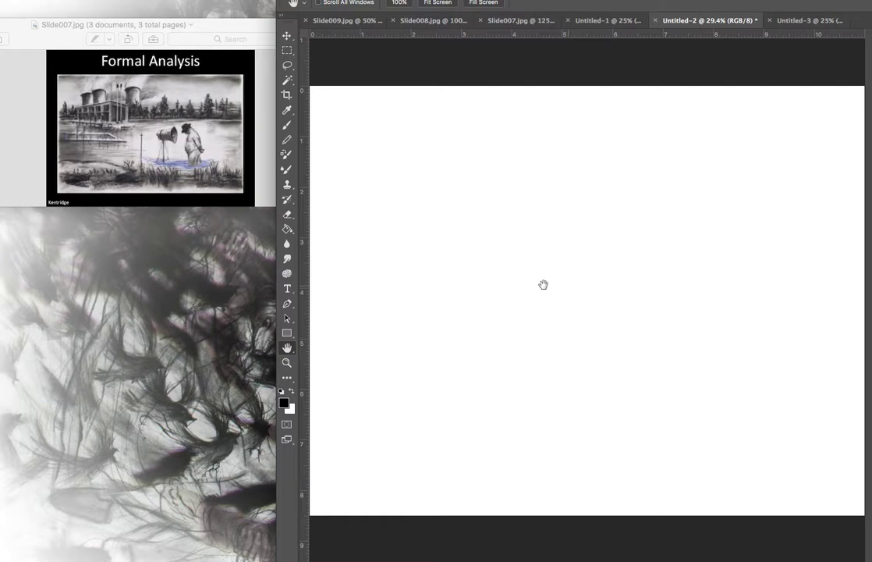
{"action": "key", "text": "b"}
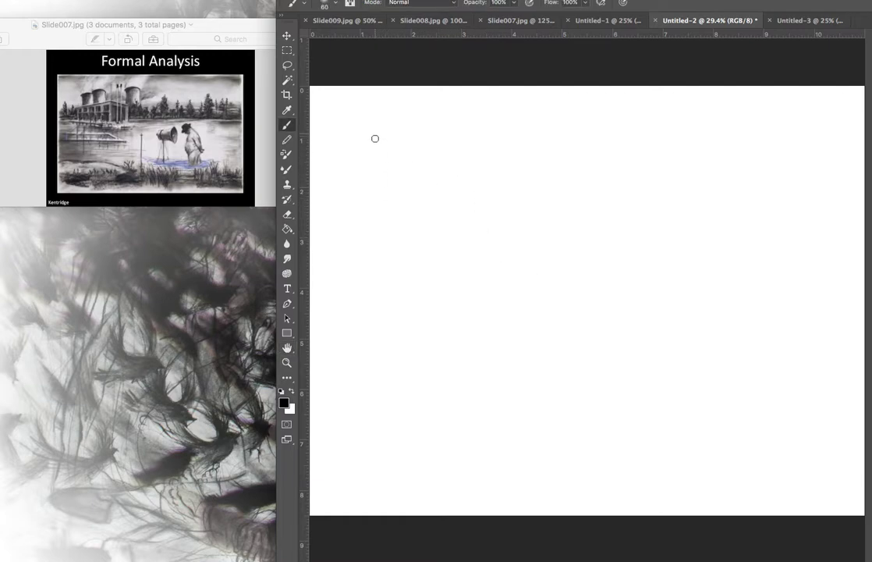
{"action": "left_click_drag", "start_coordinate": [377, 130], "coordinate": [381, 374]}
{"action": "left_click_drag", "start_coordinate": [380, 123], "coordinate": [816, 116]}
{"action": "mouse_move", "coordinate": [396, 381]}
{"action": "left_mouse_down"}
{"action": "mouse_move", "coordinate": [600, 376]}
{"action": "mouse_move", "coordinate": [816, 387]}
{"action": "left_mouse_up"}
{"action": "mouse_move", "coordinate": [819, 112]}
{"action": "left_mouse_down"}
{"action": "mouse_move", "coordinate": [817, 378]}
{"action": "mouse_move", "coordinate": [820, 114]}
{"action": "mouse_move", "coordinate": [395, 127]}
{"action": "mouse_move", "coordinate": [377, 246]}
{"action": "mouse_move", "coordinate": [377, 374]}
{"action": "mouse_move", "coordinate": [776, 380]}
{"action": "mouse_move", "coordinate": [811, 315]}
{"action": "left_mouse_up"}
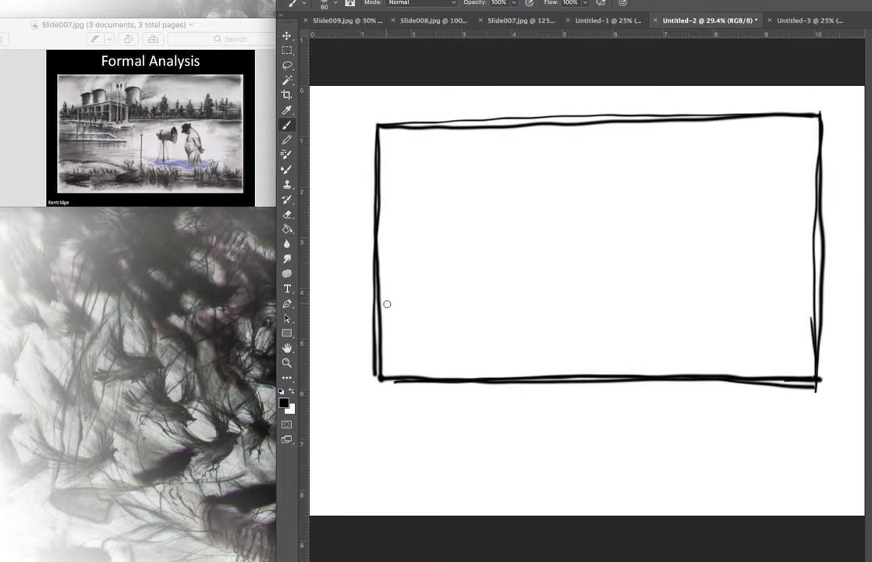
Block in the foreground banks inside the frame as a pointed wedge and a rectangle joined by a line, topped with plant spikes
{"action": "mouse_move", "coordinate": [382, 300]}
{"action": "left_mouse_down"}
{"action": "mouse_move", "coordinate": [600, 341]}
{"action": "mouse_move", "coordinate": [400, 361]}
{"action": "mouse_move", "coordinate": [569, 345]}
{"action": "mouse_move", "coordinate": [398, 354]}
{"action": "mouse_move", "coordinate": [477, 322]}
{"action": "mouse_move", "coordinate": [602, 339]}
{"action": "left_mouse_up"}
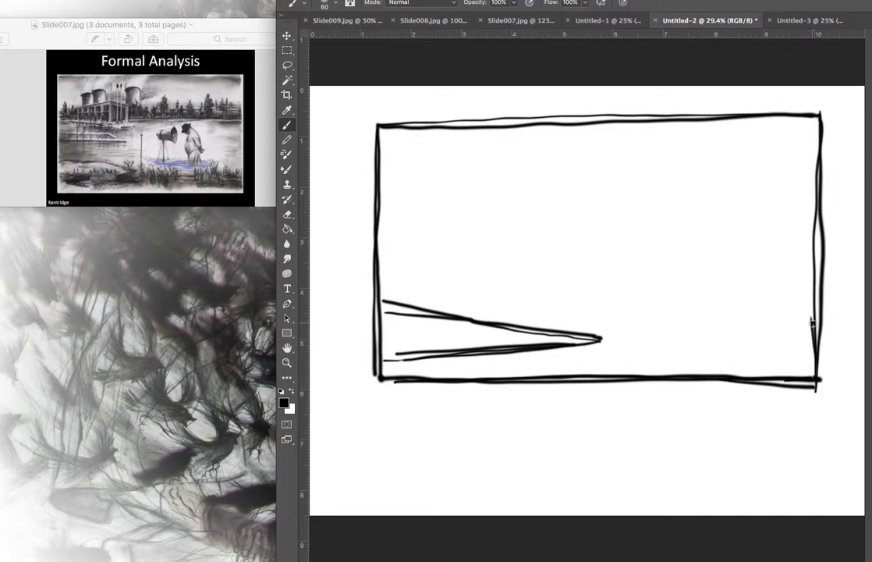
{"action": "mouse_move", "coordinate": [814, 347]}
{"action": "left_mouse_down"}
{"action": "mouse_move", "coordinate": [681, 347]}
{"action": "mouse_move", "coordinate": [678, 320]}
{"action": "mouse_move", "coordinate": [811, 314]}
{"action": "left_mouse_up"}
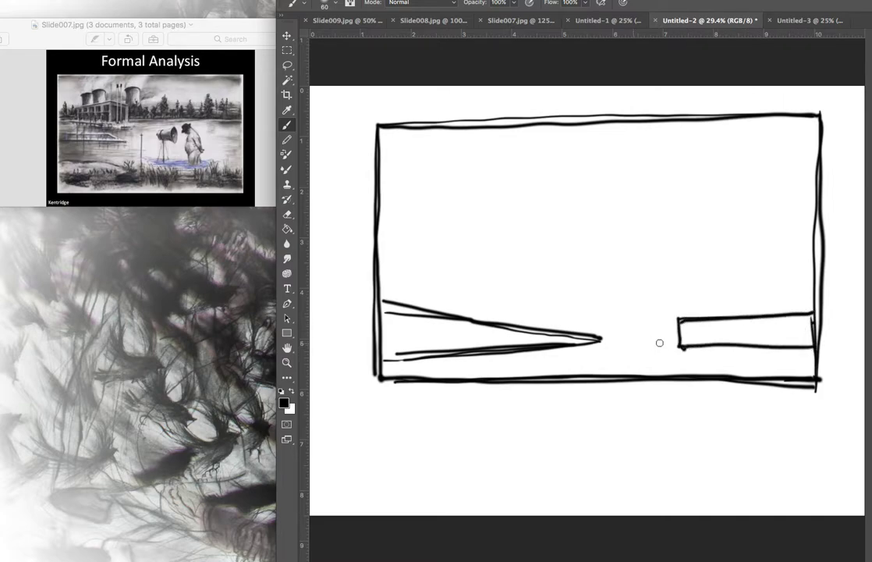
{"action": "mouse_move", "coordinate": [679, 336]}
{"action": "left_mouse_down"}
{"action": "mouse_move", "coordinate": [599, 336]}
{"action": "mouse_move", "coordinate": [606, 337]}
{"action": "mouse_move", "coordinate": [587, 307]}
{"action": "mouse_move", "coordinate": [574, 334]}
{"action": "mouse_move", "coordinate": [555, 330]}
{"action": "mouse_move", "coordinate": [567, 329]}
{"action": "mouse_move", "coordinate": [558, 313]}
{"action": "mouse_move", "coordinate": [526, 322]}
{"action": "left_mouse_up"}
{"action": "left_click_drag", "start_coordinate": [719, 320], "coordinate": [780, 319]}
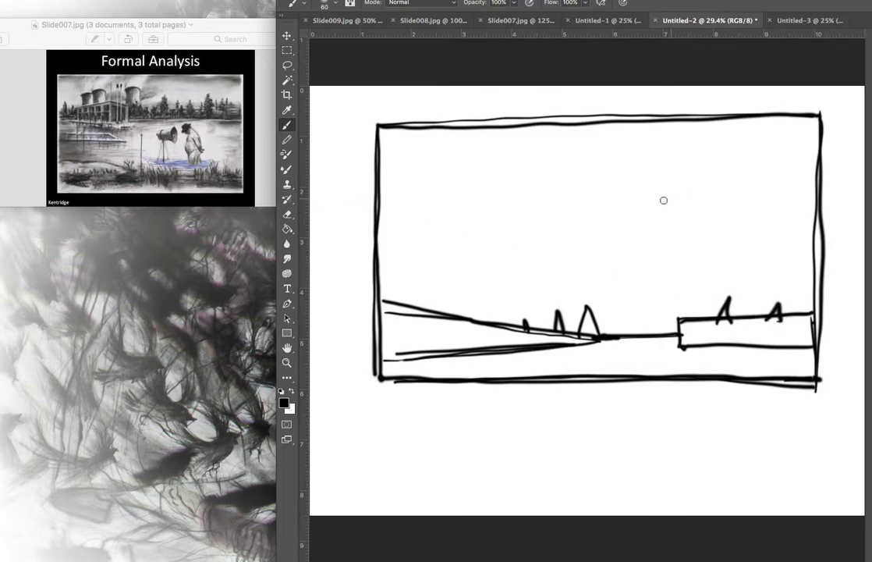
Sketch the pier outline and, above it, the two-sided power station with its right cooling tower and the left shore's trees
{"action": "left_click_drag", "start_coordinate": [385, 259], "coordinate": [520, 258]}
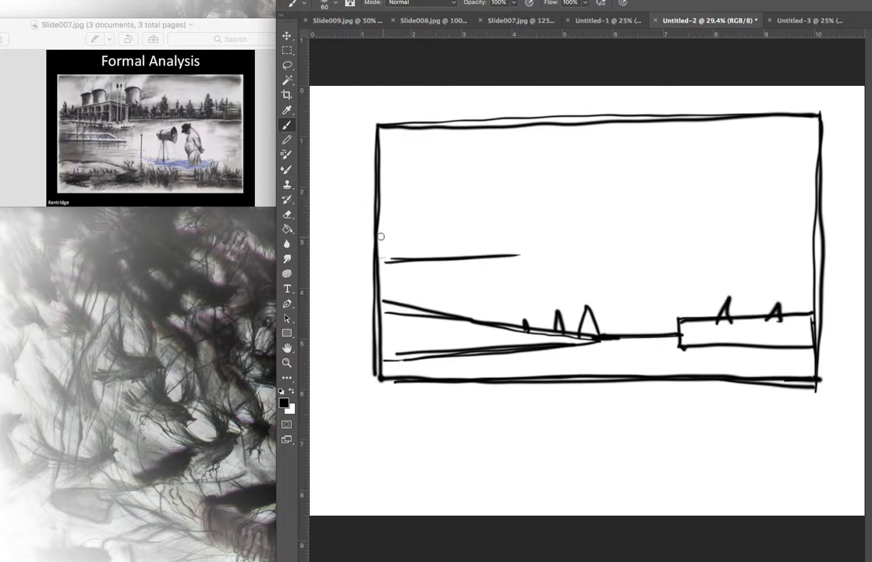
{"action": "mouse_move", "coordinate": [383, 233]}
{"action": "left_mouse_down"}
{"action": "mouse_move", "coordinate": [508, 228]}
{"action": "mouse_move", "coordinate": [540, 251]}
{"action": "left_mouse_up"}
{"action": "mouse_move", "coordinate": [501, 165]}
{"action": "left_mouse_down"}
{"action": "mouse_move", "coordinate": [501, 208]}
{"action": "mouse_move", "coordinate": [501, 164]}
{"action": "mouse_move", "coordinate": [435, 180]}
{"action": "mouse_move", "coordinate": [443, 201]}
{"action": "mouse_move", "coordinate": [500, 211]}
{"action": "mouse_move", "coordinate": [549, 202]}
{"action": "mouse_move", "coordinate": [547, 175]}
{"action": "mouse_move", "coordinate": [573, 181]}
{"action": "mouse_move", "coordinate": [569, 200]}
{"action": "mouse_move", "coordinate": [571, 179]}
{"action": "left_mouse_up"}
{"action": "left_click_drag", "start_coordinate": [417, 189], "coordinate": [448, 181]}
{"action": "left_click_drag", "start_coordinate": [418, 189], "coordinate": [446, 196]}
{"action": "mouse_move", "coordinate": [374, 195]}
{"action": "left_mouse_down"}
{"action": "mouse_move", "coordinate": [430, 189]}
{"action": "mouse_move", "coordinate": [390, 192]}
{"action": "mouse_move", "coordinate": [397, 167]}
{"action": "mouse_move", "coordinate": [415, 192]}
{"action": "mouse_move", "coordinate": [430, 171]}
{"action": "left_mouse_up"}
{"action": "left_click_drag", "start_coordinate": [430, 171], "coordinate": [435, 186]}
{"action": "left_click_drag", "start_coordinate": [379, 188], "coordinate": [398, 188]}
{"action": "left_click_drag", "start_coordinate": [571, 196], "coordinate": [611, 192]}
{"action": "mouse_move", "coordinate": [612, 193]}
{"action": "left_mouse_down"}
{"action": "mouse_move", "coordinate": [610, 178]}
{"action": "mouse_move", "coordinate": [571, 184]}
{"action": "mouse_move", "coordinate": [560, 146]}
{"action": "mouse_move", "coordinate": [540, 178]}
{"action": "left_mouse_up"}
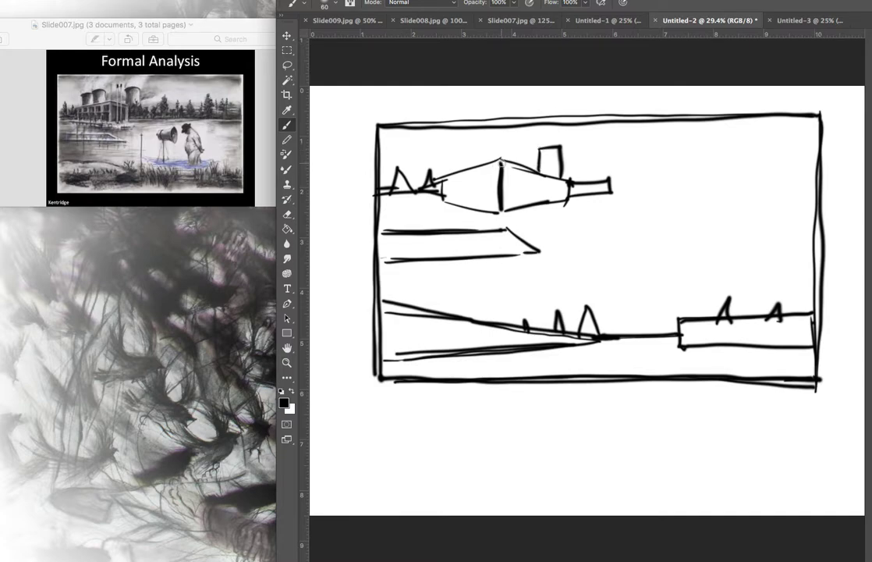
Add the remaining cooling towers and smokestacks to the power station, and draw the tree-lined shore extending to the frame's right edge
{"action": "mouse_move", "coordinate": [485, 170]}
{"action": "left_mouse_down"}
{"action": "mouse_move", "coordinate": [485, 145]}
{"action": "mouse_move", "coordinate": [461, 147]}
{"action": "mouse_move", "coordinate": [462, 173]}
{"action": "mouse_move", "coordinate": [445, 156]}
{"action": "mouse_move", "coordinate": [447, 179]}
{"action": "left_mouse_up"}
{"action": "mouse_move", "coordinate": [510, 159]}
{"action": "left_mouse_down"}
{"action": "mouse_move", "coordinate": [509, 147]}
{"action": "mouse_move", "coordinate": [518, 178]}
{"action": "mouse_move", "coordinate": [524, 142]}
{"action": "mouse_move", "coordinate": [528, 179]}
{"action": "mouse_move", "coordinate": [572, 183]}
{"action": "left_mouse_up"}
{"action": "left_click_drag", "start_coordinate": [625, 186], "coordinate": [814, 185]}
{"action": "mouse_move", "coordinate": [608, 179]}
{"action": "left_mouse_down"}
{"action": "mouse_move", "coordinate": [608, 192]}
{"action": "mouse_move", "coordinate": [809, 181]}
{"action": "mouse_move", "coordinate": [808, 169]}
{"action": "left_mouse_up"}
{"action": "mouse_move", "coordinate": [808, 170]}
{"action": "left_mouse_down"}
{"action": "mouse_move", "coordinate": [772, 172]}
{"action": "mouse_move", "coordinate": [557, 185]}
{"action": "left_mouse_up"}
{"action": "left_click_drag", "start_coordinate": [557, 184], "coordinate": [816, 184]}
{"action": "mouse_move", "coordinate": [816, 184]}
{"action": "left_mouse_down"}
{"action": "mouse_move", "coordinate": [589, 191]}
{"action": "mouse_move", "coordinate": [628, 176]}
{"action": "mouse_move", "coordinate": [633, 160]}
{"action": "mouse_move", "coordinate": [641, 180]}
{"action": "mouse_move", "coordinate": [690, 174]}
{"action": "mouse_move", "coordinate": [667, 178]}
{"action": "mouse_move", "coordinate": [671, 163]}
{"action": "mouse_move", "coordinate": [707, 172]}
{"action": "mouse_move", "coordinate": [703, 179]}
{"action": "mouse_move", "coordinate": [711, 153]}
{"action": "mouse_move", "coordinate": [725, 180]}
{"action": "mouse_move", "coordinate": [793, 163]}
{"action": "left_mouse_up"}
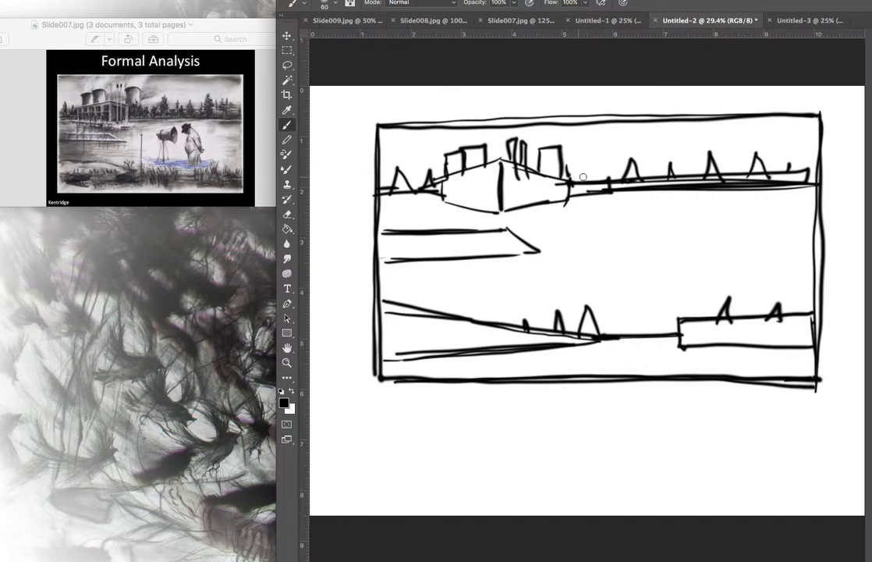
Add small trees beside the power station, a lower left shoreline, and window marks and vertical stack lines on the building
{"action": "left_click_drag", "start_coordinate": [578, 185], "coordinate": [586, 183]}
{"action": "mouse_move", "coordinate": [375, 203]}
{"action": "left_mouse_down"}
{"action": "mouse_move", "coordinate": [456, 199]}
{"action": "mouse_move", "coordinate": [493, 171]}
{"action": "mouse_move", "coordinate": [490, 204]}
{"action": "mouse_move", "coordinate": [466, 181]}
{"action": "left_mouse_up"}
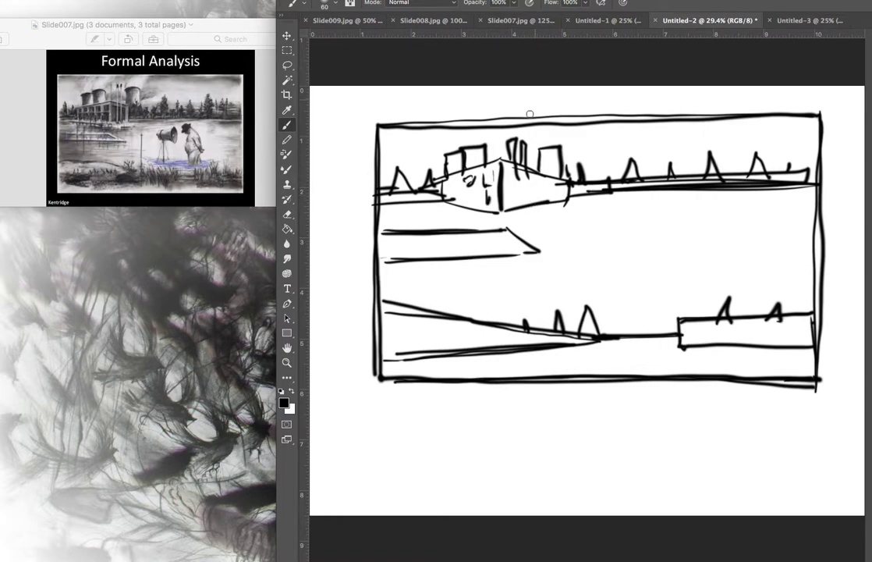
{"action": "mouse_move", "coordinate": [512, 157]}
{"action": "left_mouse_down"}
{"action": "mouse_move", "coordinate": [508, 202]}
{"action": "mouse_move", "coordinate": [518, 207]}
{"action": "left_mouse_up"}
Sketch the loudspeaker as a triangle on legs, the hatted figure as simple rectangles, and the thin vertical pole in the water
{"action": "mouse_move", "coordinate": [685, 224]}
{"action": "left_mouse_down"}
{"action": "mouse_move", "coordinate": [634, 246]}
{"action": "mouse_move", "coordinate": [690, 253]}
{"action": "left_mouse_up"}
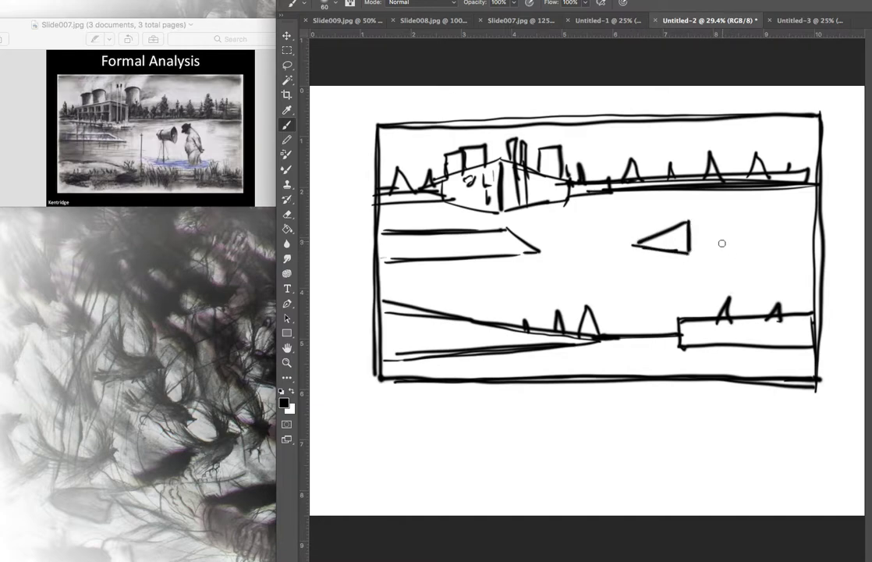
{"action": "mouse_move", "coordinate": [719, 224]}
{"action": "left_mouse_down"}
{"action": "mouse_move", "coordinate": [720, 276]}
{"action": "mouse_move", "coordinate": [736, 278]}
{"action": "mouse_move", "coordinate": [746, 248]}
{"action": "mouse_move", "coordinate": [739, 222]}
{"action": "mouse_move", "coordinate": [722, 225]}
{"action": "mouse_move", "coordinate": [729, 202]}
{"action": "mouse_move", "coordinate": [707, 215]}
{"action": "mouse_move", "coordinate": [715, 229]}
{"action": "mouse_move", "coordinate": [734, 202]}
{"action": "left_mouse_up"}
{"action": "mouse_move", "coordinate": [647, 300]}
{"action": "left_mouse_down"}
{"action": "mouse_move", "coordinate": [660, 250]}
{"action": "mouse_move", "coordinate": [666, 312]}
{"action": "left_mouse_up"}
{"action": "mouse_move", "coordinate": [606, 304]}
{"action": "left_mouse_down"}
{"action": "mouse_move", "coordinate": [603, 225]}
{"action": "mouse_move", "coordinate": [602, 328]}
{"action": "left_mouse_up"}
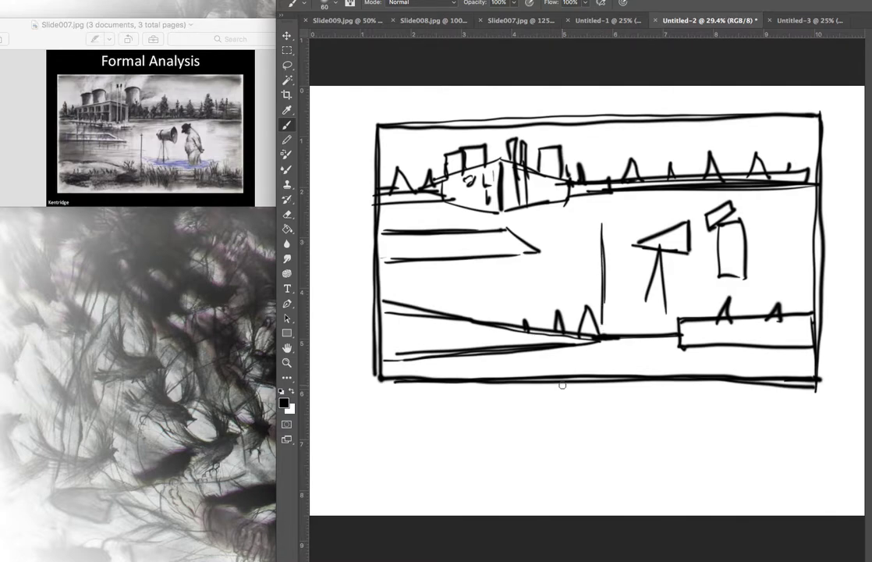
Reinforce the far right shoreline and add a contour inside the left foreground bank plus a plant spike between the banks
{"action": "left_click_drag", "start_coordinate": [582, 194], "coordinate": [808, 193]}
{"action": "left_click_drag", "start_coordinate": [808, 193], "coordinate": [614, 191]}
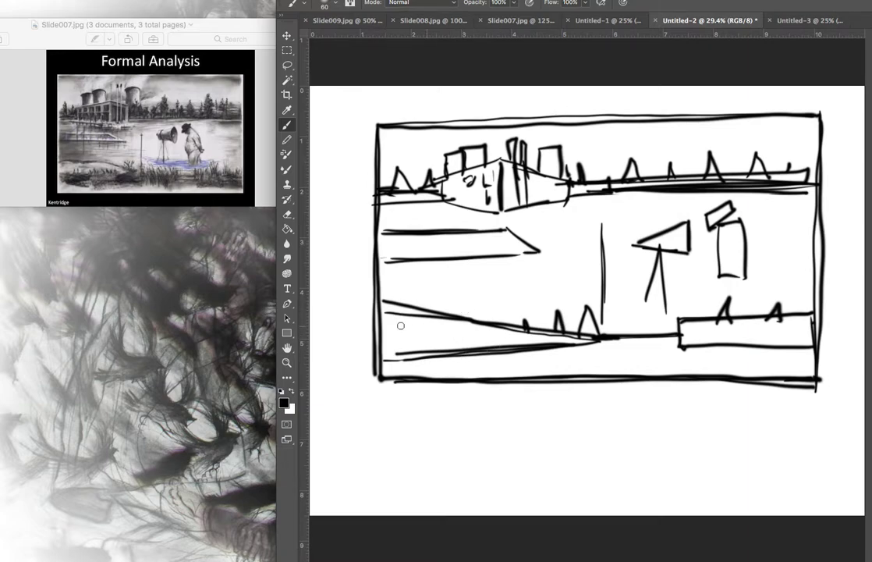
{"action": "mouse_move", "coordinate": [388, 343]}
{"action": "left_mouse_down"}
{"action": "mouse_move", "coordinate": [419, 335]}
{"action": "mouse_move", "coordinate": [528, 345]}
{"action": "left_mouse_up"}
{"action": "left_click_drag", "start_coordinate": [623, 342], "coordinate": [633, 349]}
{"action": "left_click_drag", "start_coordinate": [568, 346], "coordinate": [557, 345]}
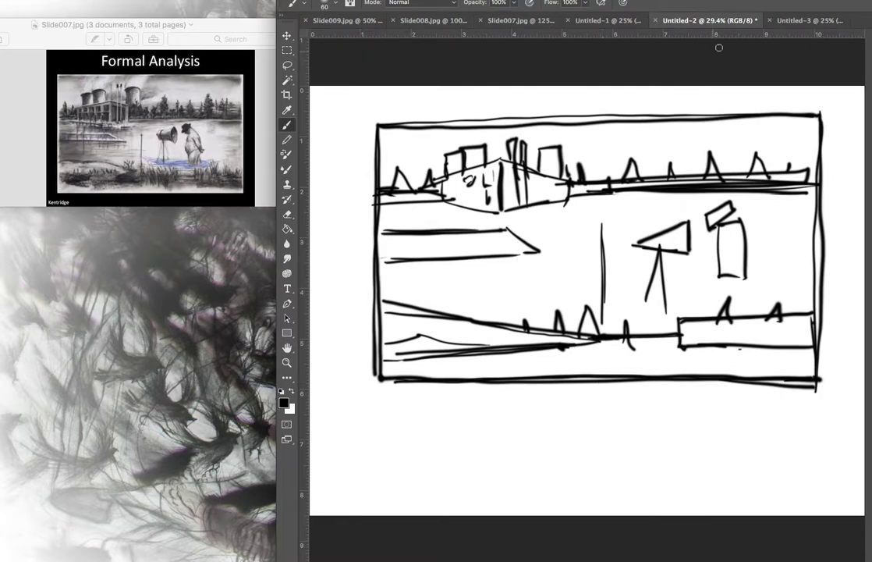
In the Untitled-1 document, draw the power station over the large sketch with bold walls, blocky towers and vertical smokestacks
{"action": "left_click", "coordinate": [639, 25]}
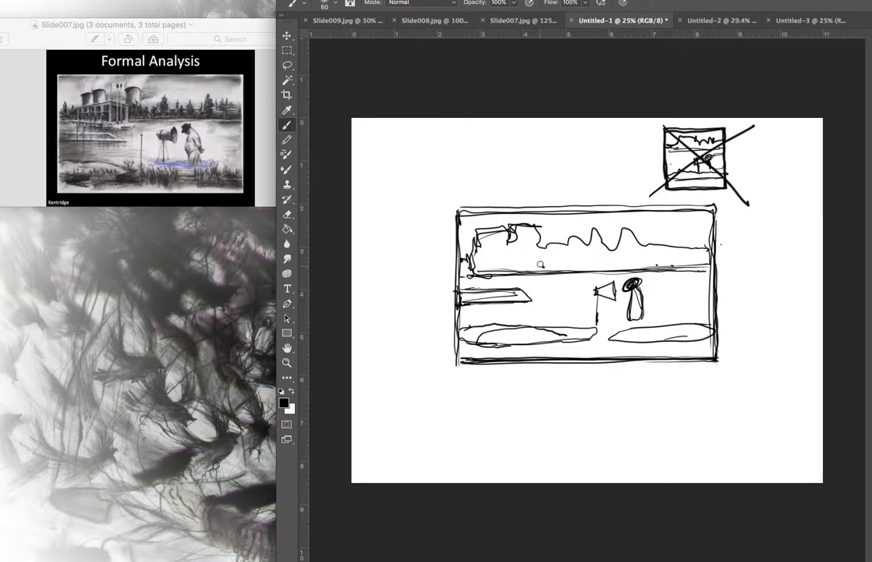
{"action": "mouse_move", "coordinate": [543, 273]}
{"action": "left_mouse_down"}
{"action": "mouse_move", "coordinate": [543, 227]}
{"action": "mouse_move", "coordinate": [502, 257]}
{"action": "mouse_move", "coordinate": [542, 272]}
{"action": "mouse_move", "coordinate": [568, 252]}
{"action": "mouse_move", "coordinate": [554, 272]}
{"action": "mouse_move", "coordinate": [568, 234]}
{"action": "mouse_move", "coordinate": [560, 248]}
{"action": "mouse_move", "coordinate": [532, 232]}
{"action": "mouse_move", "coordinate": [521, 245]}
{"action": "left_mouse_up"}
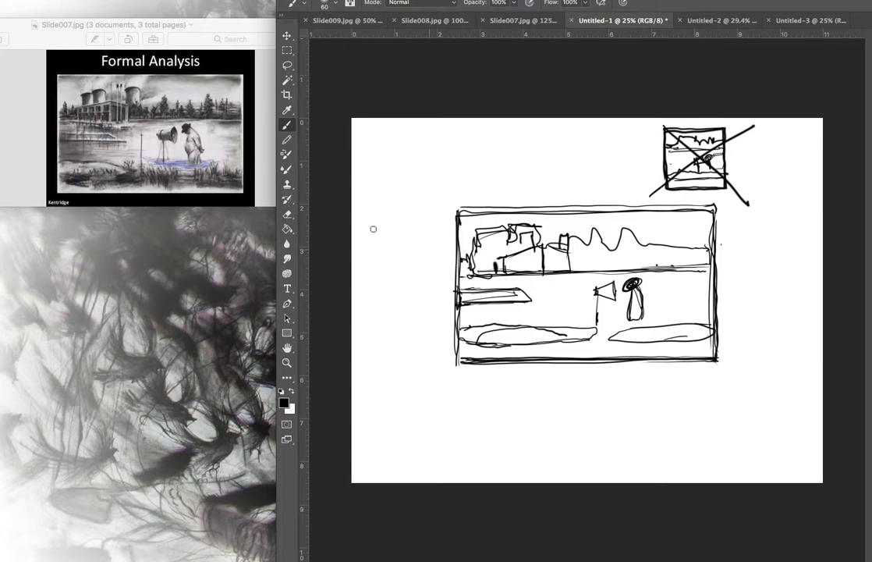
{"action": "mouse_move", "coordinate": [496, 272]}
{"action": "left_mouse_down"}
{"action": "mouse_move", "coordinate": [534, 238]}
{"action": "mouse_move", "coordinate": [545, 265]}
{"action": "mouse_move", "coordinate": [546, 239]}
{"action": "mouse_move", "coordinate": [572, 249]}
{"action": "left_mouse_up"}
{"action": "mouse_move", "coordinate": [506, 232]}
{"action": "left_mouse_down"}
{"action": "mouse_move", "coordinate": [507, 254]}
{"action": "mouse_move", "coordinate": [521, 227]}
{"action": "mouse_move", "coordinate": [538, 246]}
{"action": "mouse_move", "coordinate": [569, 232]}
{"action": "mouse_move", "coordinate": [573, 247]}
{"action": "left_mouse_up"}
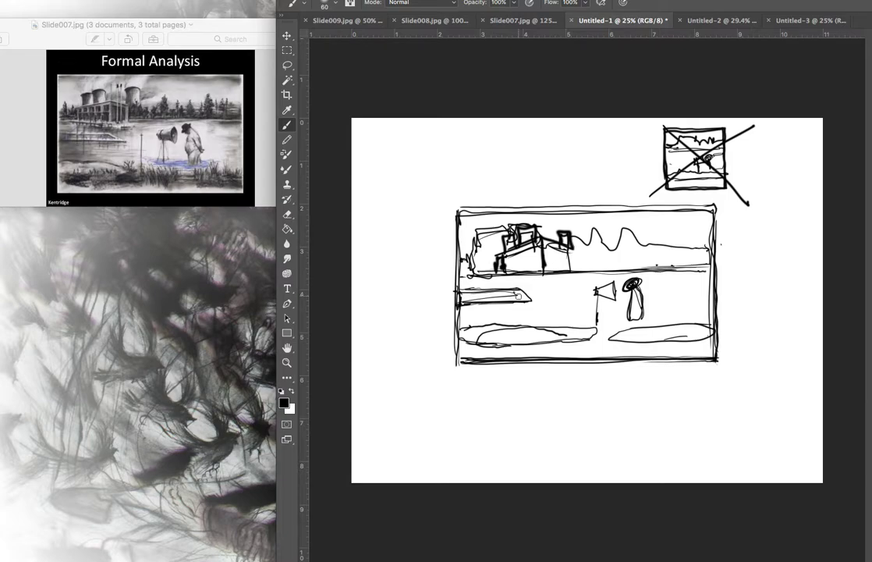
{"action": "left_click_drag", "start_coordinate": [575, 245], "coordinate": [578, 272]}
{"action": "left_click_drag", "start_coordinate": [552, 223], "coordinate": [554, 266]}
Draw a small landscape rectangle above the large sketch and divide it with two horizontal lines
{"action": "mouse_move", "coordinate": [484, 135]}
{"action": "left_mouse_down"}
{"action": "mouse_move", "coordinate": [484, 188]}
{"action": "mouse_move", "coordinate": [565, 182]}
{"action": "mouse_move", "coordinate": [562, 134]}
{"action": "mouse_move", "coordinate": [492, 135]}
{"action": "mouse_move", "coordinate": [567, 135]}
{"action": "mouse_move", "coordinate": [574, 174]}
{"action": "mouse_move", "coordinate": [486, 188]}
{"action": "left_mouse_up"}
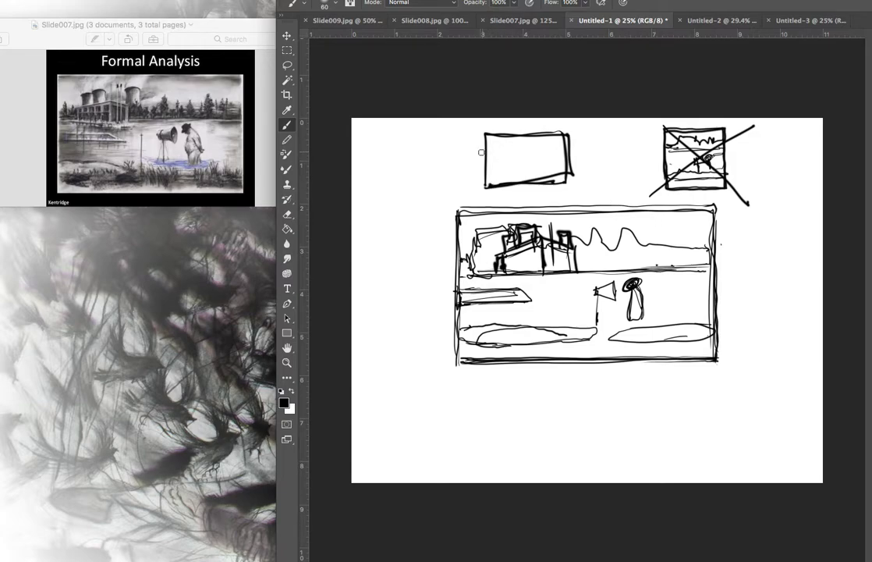
{"action": "left_click_drag", "start_coordinate": [484, 151], "coordinate": [568, 150]}
{"action": "left_click_drag", "start_coordinate": [501, 151], "coordinate": [562, 149]}
{"action": "mouse_move", "coordinate": [488, 186]}
{"action": "left_mouse_down"}
{"action": "mouse_move", "coordinate": [565, 182]}
{"action": "mouse_move", "coordinate": [570, 135]}
{"action": "mouse_move", "coordinate": [486, 142]}
{"action": "left_mouse_up"}
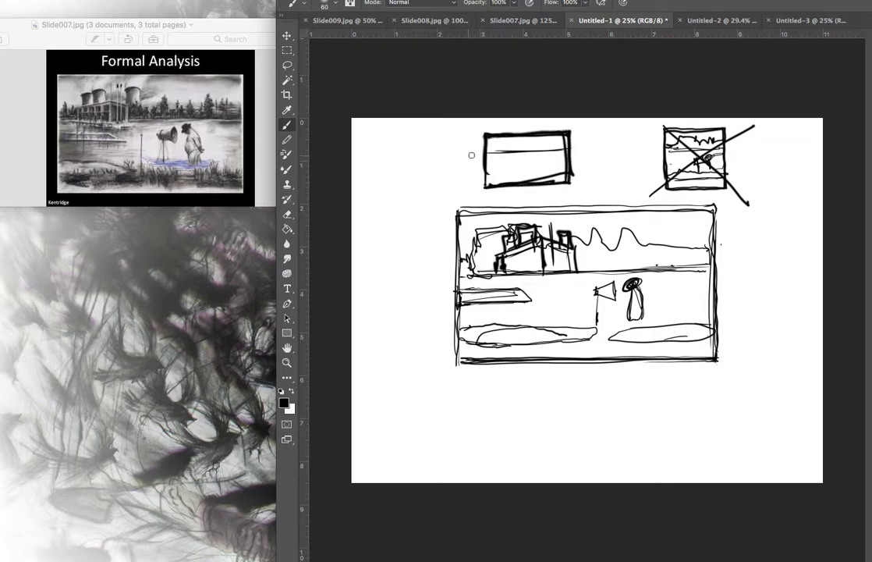
{"action": "left_click_drag", "start_coordinate": [567, 168], "coordinate": [486, 169]}
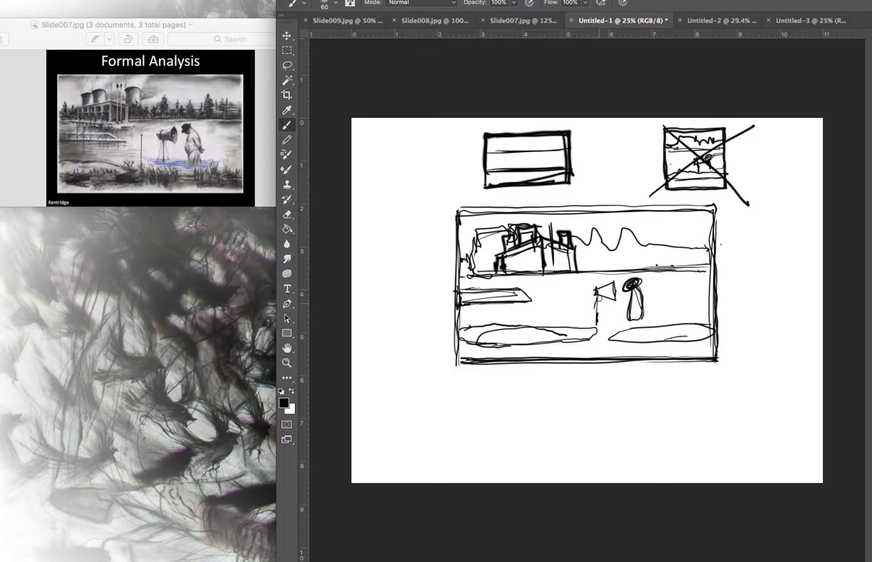
Add the loudspeaker's tripod legs and the thin vertical pole to the large sketch
{"action": "mouse_move", "coordinate": [598, 297]}
{"action": "left_mouse_down"}
{"action": "mouse_move", "coordinate": [605, 319]}
{"action": "mouse_move", "coordinate": [591, 319]}
{"action": "mouse_move", "coordinate": [598, 327]}
{"action": "left_mouse_up"}
{"action": "left_click_drag", "start_coordinate": [571, 285], "coordinate": [572, 340]}
Strengthen the small rectangle's dividing lines and edges, and handwrite "3rds" beside it
{"action": "left_click_drag", "start_coordinate": [485, 149], "coordinate": [579, 151]}
{"action": "left_click_drag", "start_coordinate": [489, 171], "coordinate": [551, 167]}
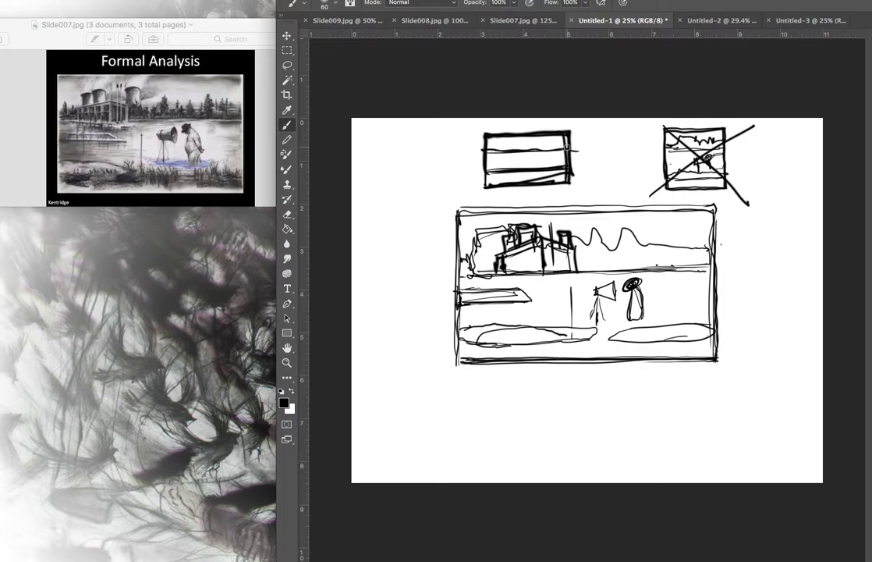
{"action": "left_click_drag", "start_coordinate": [489, 188], "coordinate": [570, 181]}
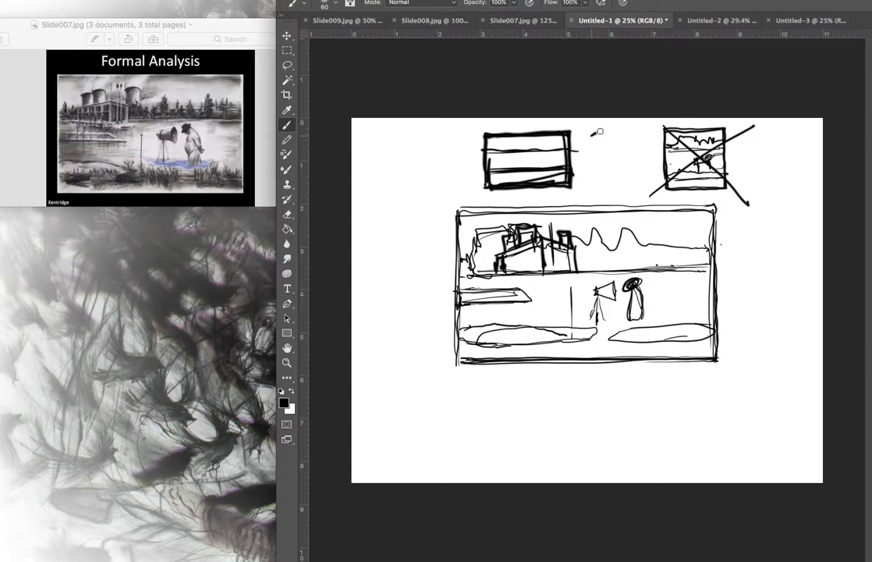
{"action": "mouse_move", "coordinate": [592, 131]}
{"action": "left_mouse_down"}
{"action": "mouse_move", "coordinate": [593, 149]}
{"action": "mouse_move", "coordinate": [631, 127]}
{"action": "mouse_move", "coordinate": [637, 144]}
{"action": "left_mouse_up"}
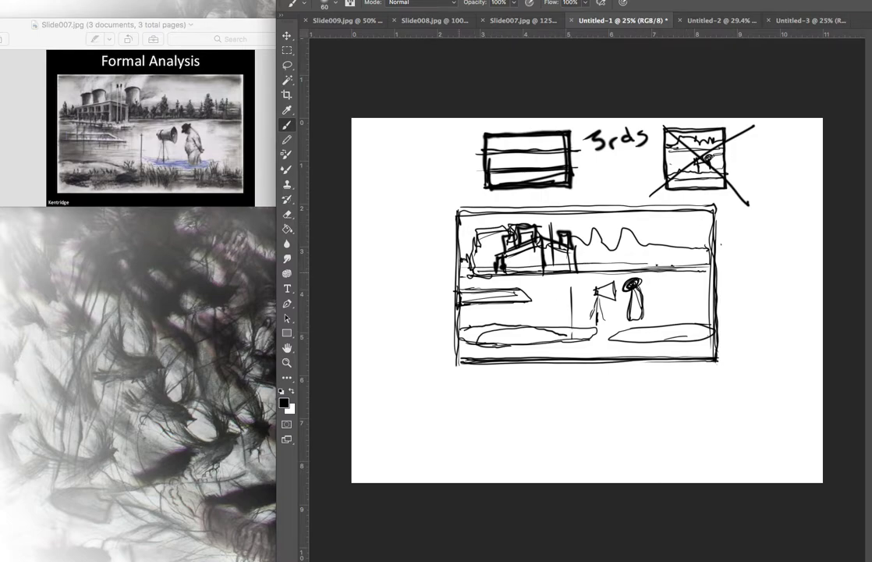
Draw two horizontal thirds lines across the large sketch, extending past both sides of its frame
{"action": "mouse_move", "coordinate": [449, 273]}
{"action": "left_mouse_down"}
{"action": "mouse_move", "coordinate": [719, 266]}
{"action": "mouse_move", "coordinate": [452, 272]}
{"action": "mouse_move", "coordinate": [711, 261]}
{"action": "left_mouse_up"}
{"action": "left_click_drag", "start_coordinate": [419, 321], "coordinate": [746, 313]}
{"action": "left_click_drag", "start_coordinate": [424, 268], "coordinate": [740, 265]}
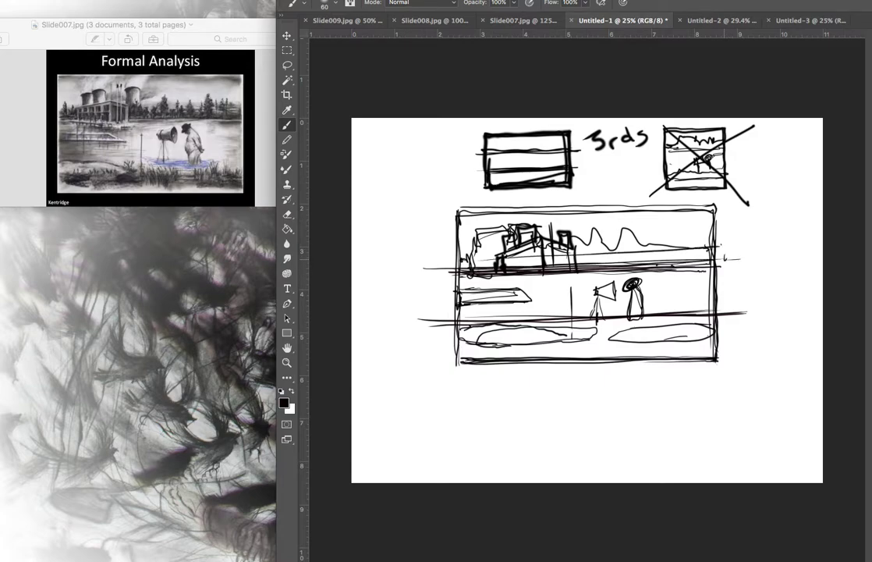
Mark the three horizontal bands beside the large sketch's right edge and draw two vertical thirds lines through the power station and figure
{"action": "left_click_drag", "start_coordinate": [727, 212], "coordinate": [734, 344]}
{"action": "left_click_drag", "start_coordinate": [538, 200], "coordinate": [533, 384]}
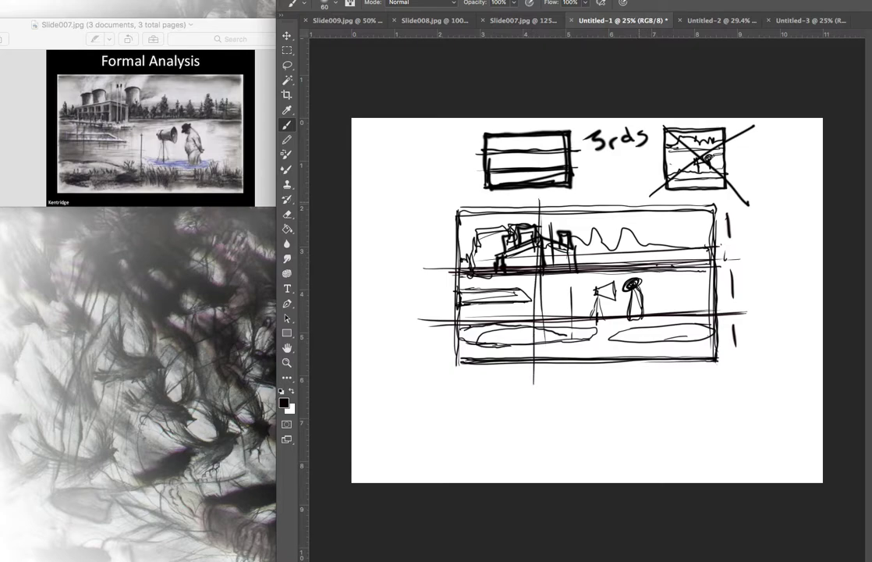
{"action": "mouse_move", "coordinate": [634, 195]}
{"action": "left_mouse_down"}
{"action": "mouse_move", "coordinate": [638, 377]}
{"action": "mouse_move", "coordinate": [634, 177]}
{"action": "mouse_move", "coordinate": [632, 393]}
{"action": "left_mouse_up"}
{"action": "left_click_drag", "start_coordinate": [537, 203], "coordinate": [542, 326]}
{"action": "left_click_drag", "start_coordinate": [540, 161], "coordinate": [542, 391]}
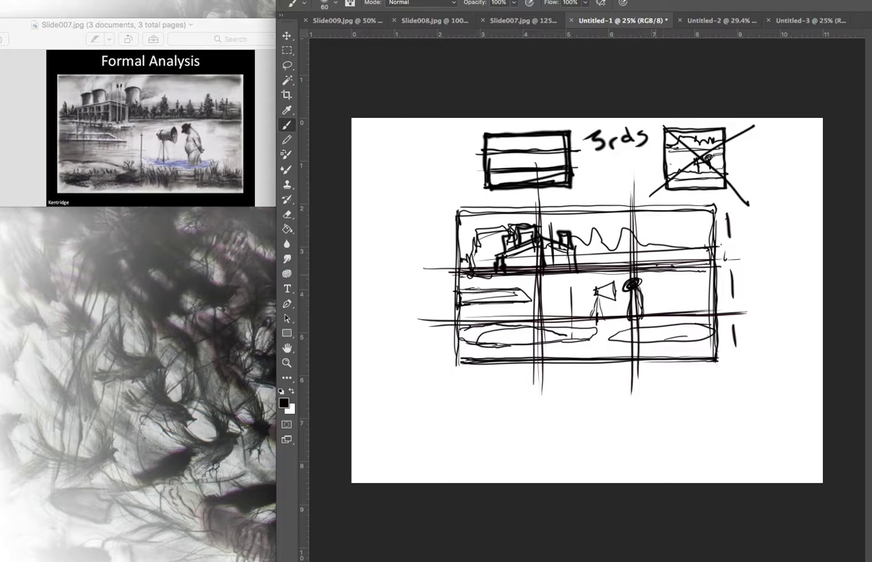
Circle the standing figure and the power station, and retrace the large sketch's horizontal thirds lines and bottom edge
{"action": "mouse_move", "coordinate": [636, 253]}
{"action": "left_mouse_down"}
{"action": "mouse_move", "coordinate": [621, 281]}
{"action": "mouse_move", "coordinate": [648, 320]}
{"action": "mouse_move", "coordinate": [634, 252]}
{"action": "mouse_move", "coordinate": [623, 316]}
{"action": "mouse_move", "coordinate": [654, 279]}
{"action": "mouse_move", "coordinate": [638, 252]}
{"action": "left_mouse_up"}
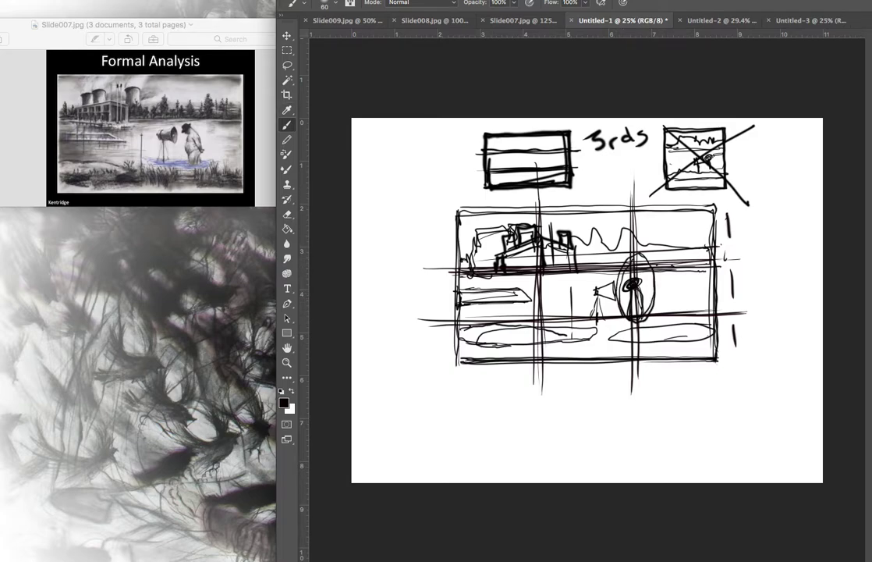
{"action": "mouse_move", "coordinate": [530, 234]}
{"action": "left_mouse_down"}
{"action": "mouse_move", "coordinate": [517, 272]}
{"action": "mouse_move", "coordinate": [536, 228]}
{"action": "mouse_move", "coordinate": [573, 275]}
{"action": "mouse_move", "coordinate": [535, 225]}
{"action": "left_mouse_up"}
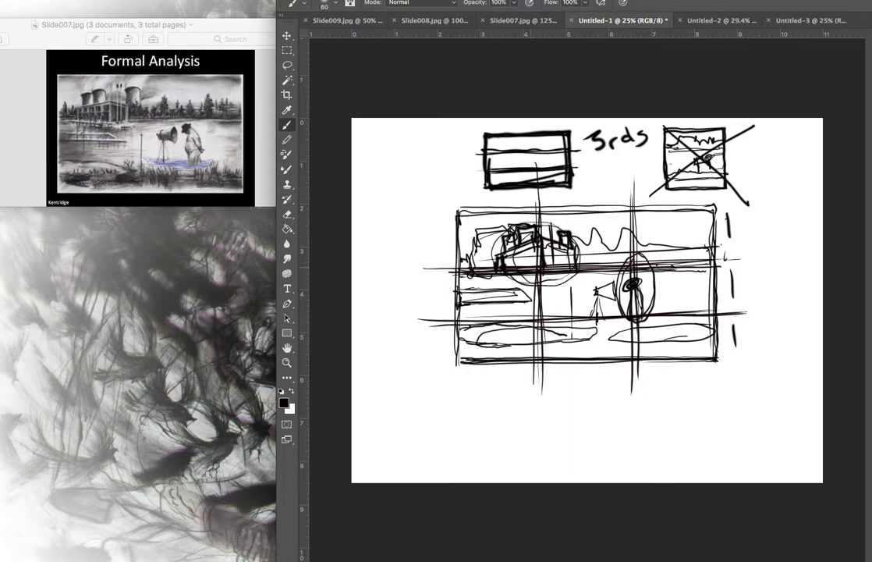
{"action": "left_click_drag", "start_coordinate": [747, 259], "coordinate": [510, 267]}
{"action": "left_click_drag", "start_coordinate": [440, 318], "coordinate": [747, 312]}
{"action": "left_click_drag", "start_coordinate": [462, 365], "coordinate": [720, 359]}
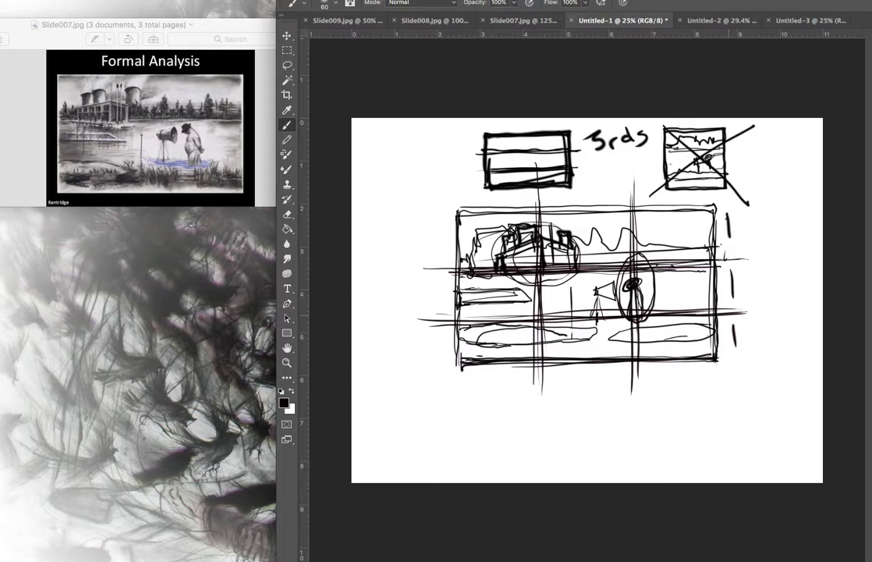
In Slide008.jpg, add a new layer and draw two crossing diagonal lines over the wave using a size 25 brush
{"action": "left_click", "coordinate": [810, 21]}
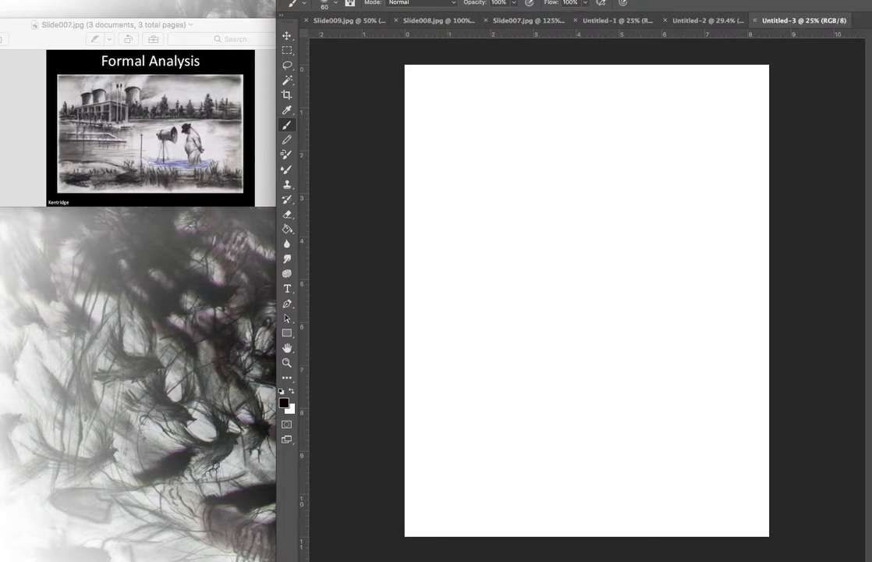
{"action": "left_click", "coordinate": [529, 21]}
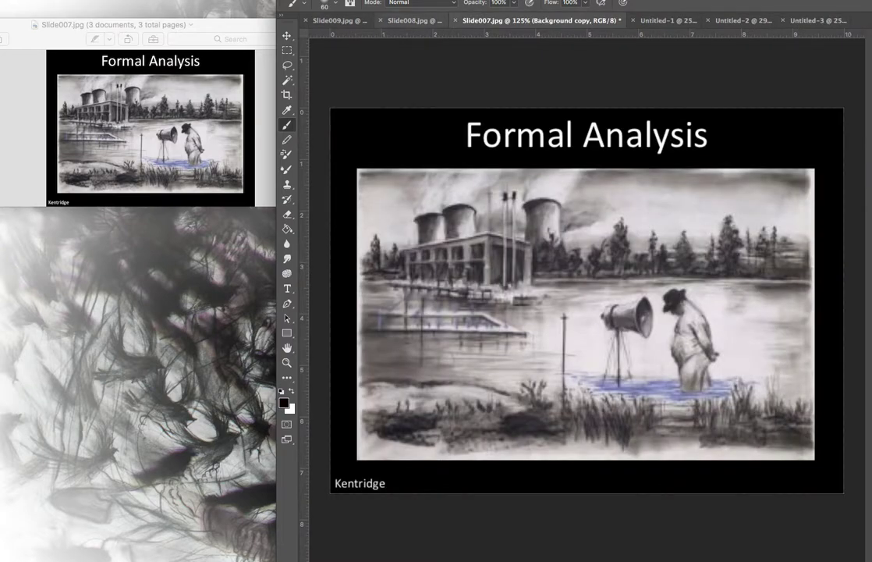
{"action": "key", "text": "ctrl+shift+Tab"}
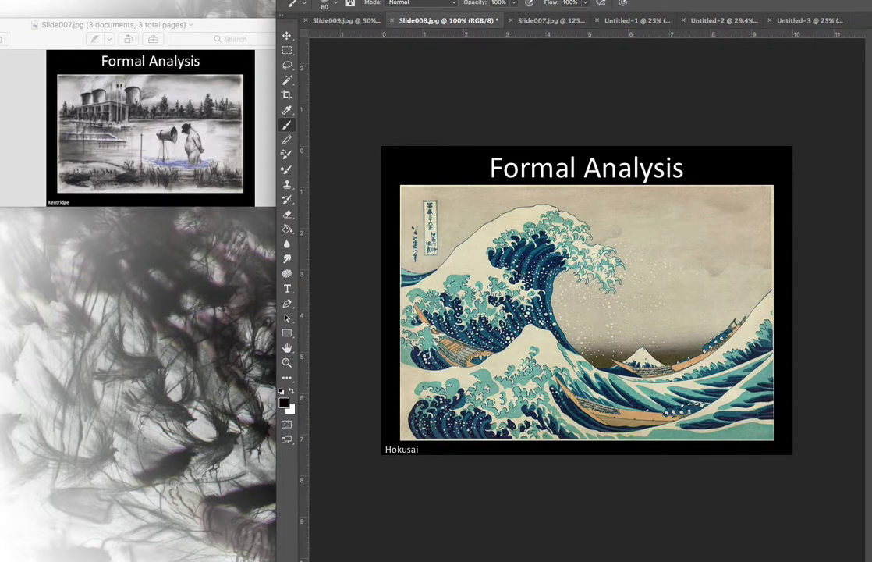
{"action": "key", "text": "ctrl+alt+shift+n"}
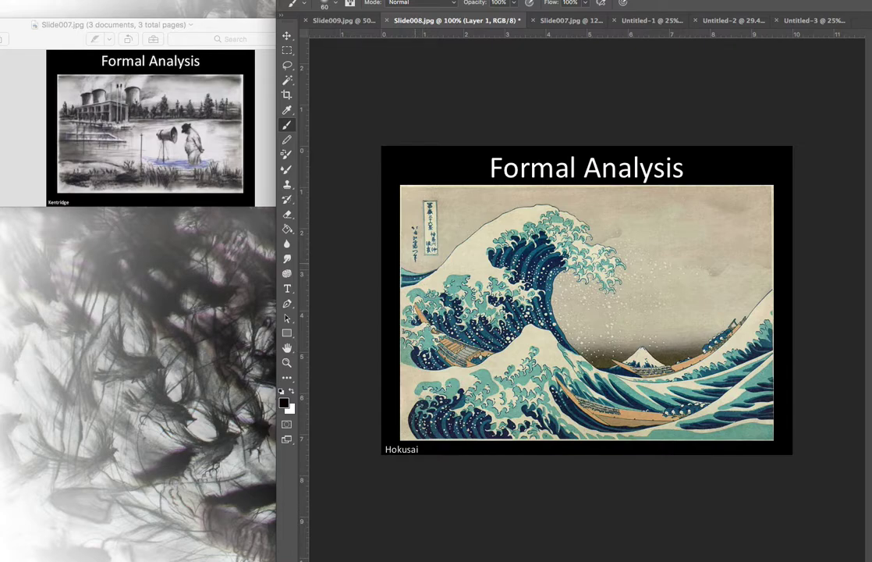
{"action": "key", "text": "bracketleft"}
{"action": "key", "text": "bracketleft"}
{"action": "left_click_drag", "start_coordinate": [400, 368], "coordinate": [605, 200]}
{"action": "left_click_drag", "start_coordinate": [478, 281], "coordinate": [698, 425]}
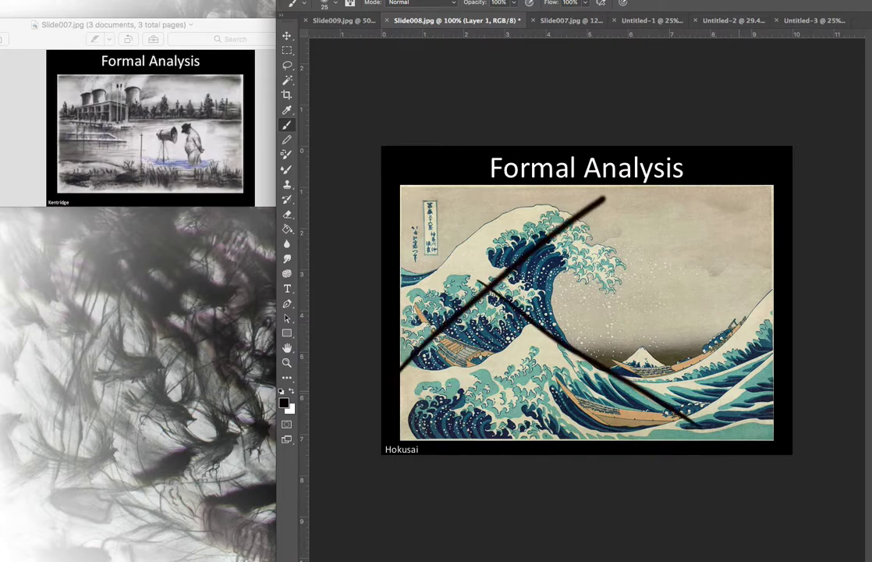
Draw straight lines along the swell at the picture's right, the foreground foam, and the great wave's back and lower edge
{"action": "left_click_drag", "start_coordinate": [609, 425], "coordinate": [774, 311]}
{"action": "left_click_drag", "start_coordinate": [511, 348], "coordinate": [536, 412]}
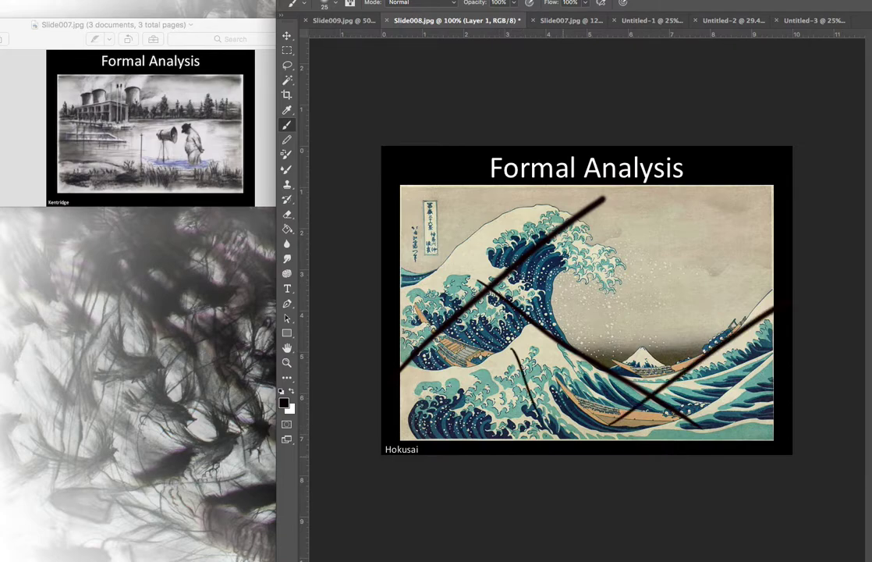
{"action": "mouse_move", "coordinate": [403, 287]}
{"action": "left_mouse_down"}
{"action": "mouse_move", "coordinate": [561, 196]}
{"action": "mouse_move", "coordinate": [561, 336]}
{"action": "mouse_move", "coordinate": [569, 196]}
{"action": "mouse_move", "coordinate": [520, 224]}
{"action": "left_mouse_up"}
{"action": "left_click_drag", "start_coordinate": [401, 389], "coordinate": [559, 331]}
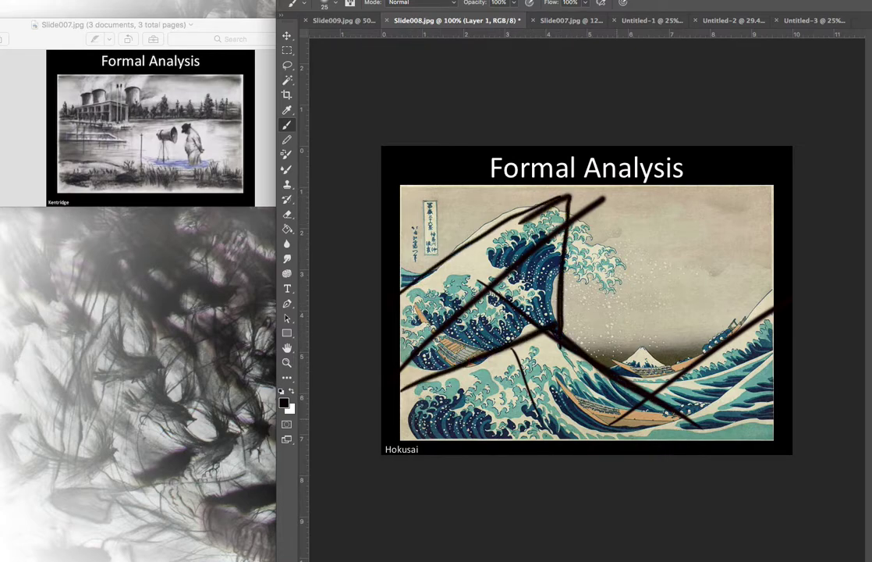
Draw a peak over Mount Fuji, a triangle on the great wave's crest, and two more lines along the right-hand swell
{"action": "left_click_drag", "start_coordinate": [622, 364], "coordinate": [669, 373]}
{"action": "mouse_move", "coordinate": [569, 200]}
{"action": "left_mouse_down"}
{"action": "mouse_move", "coordinate": [622, 284]}
{"action": "mouse_move", "coordinate": [563, 270]}
{"action": "left_mouse_up"}
{"action": "left_click_drag", "start_coordinate": [650, 382], "coordinate": [774, 349]}
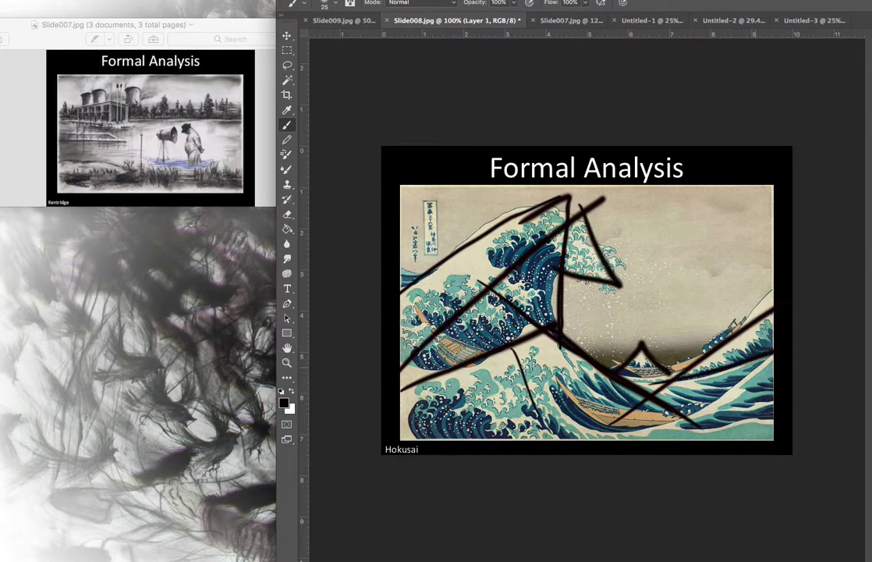
{"action": "left_click_drag", "start_coordinate": [642, 439], "coordinate": [774, 354]}
Mark the foreground foam with small V strokes and outline the left-hand boat area with angled lines
{"action": "mouse_move", "coordinate": [471, 382]}
{"action": "left_mouse_down"}
{"action": "mouse_move", "coordinate": [492, 390]}
{"action": "mouse_move", "coordinate": [497, 380]}
{"action": "mouse_move", "coordinate": [562, 363]}
{"action": "left_mouse_up"}
{"action": "left_click_drag", "start_coordinate": [505, 383], "coordinate": [522, 383]}
{"action": "left_click_drag", "start_coordinate": [458, 390], "coordinate": [472, 402]}
{"action": "left_click_drag", "start_coordinate": [416, 310], "coordinate": [490, 352]}
{"action": "left_click_drag", "start_coordinate": [416, 309], "coordinate": [446, 361]}
{"action": "left_click_drag", "start_coordinate": [401, 279], "coordinate": [418, 272]}
Retrace the great wave's peak and back slope, hide the picture, and extend the slopes to the canvas's left edge
{"action": "left_click_drag", "start_coordinate": [564, 191], "coordinate": [583, 220]}
{"action": "left_click_drag", "start_coordinate": [474, 244], "coordinate": [566, 191]}
{"action": "left_click", "coordinate": [871, 513]}
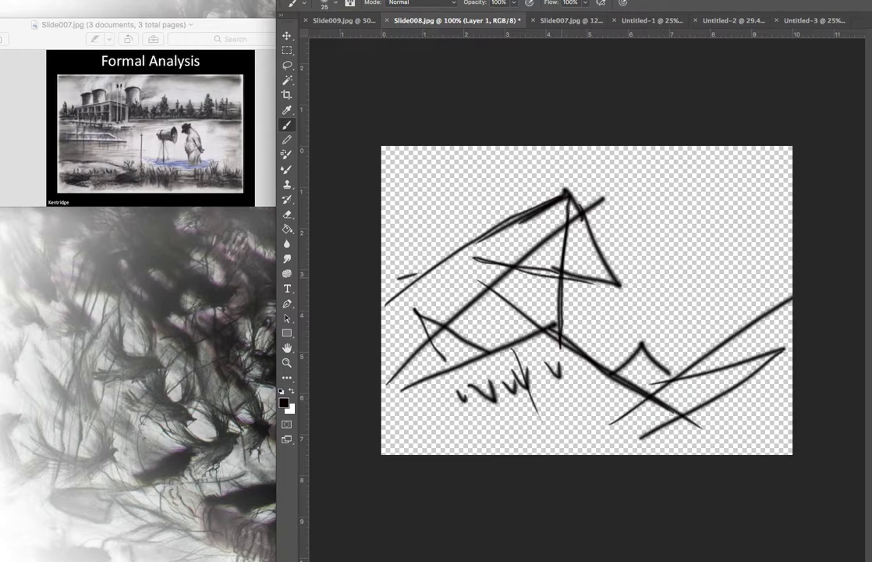
{"action": "mouse_move", "coordinate": [474, 258]}
{"action": "left_mouse_down"}
{"action": "mouse_move", "coordinate": [633, 288]}
{"action": "mouse_move", "coordinate": [573, 195]}
{"action": "mouse_move", "coordinate": [403, 297]}
{"action": "mouse_move", "coordinate": [474, 241]}
{"action": "left_mouse_up"}
{"action": "left_click_drag", "start_coordinate": [382, 380], "coordinate": [422, 342]}
{"action": "left_click_drag", "start_coordinate": [381, 418], "coordinate": [397, 406]}
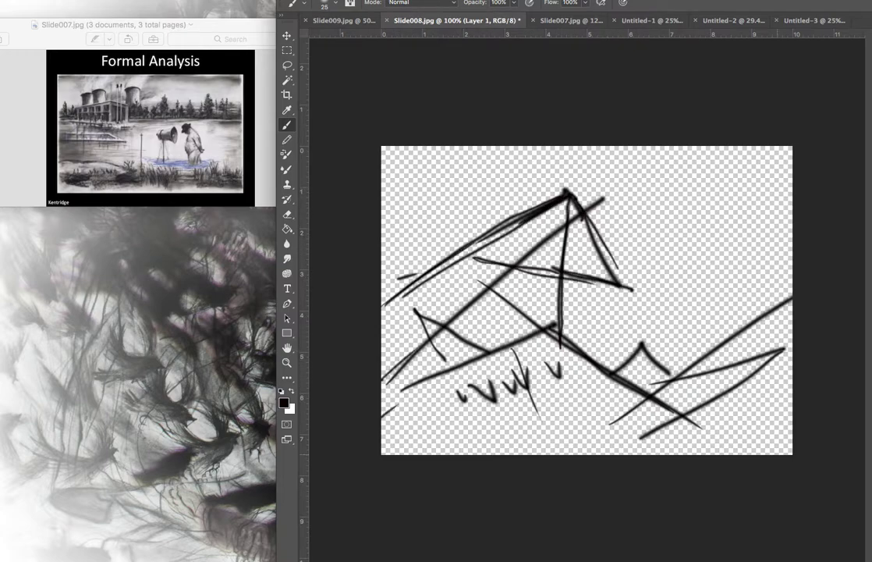
Show the picture again and add small V marks across the foreground foam, the great wave's face and its crest
{"action": "mouse_move", "coordinate": [560, 385]}
{"action": "left_mouse_down"}
{"action": "mouse_move", "coordinate": [570, 398]}
{"action": "mouse_move", "coordinate": [573, 384]}
{"action": "left_mouse_up"}
{"action": "mouse_move", "coordinate": [529, 402]}
{"action": "left_mouse_down"}
{"action": "mouse_move", "coordinate": [541, 412]}
{"action": "mouse_move", "coordinate": [541, 400]}
{"action": "left_mouse_up"}
{"action": "left_click_drag", "start_coordinate": [483, 413], "coordinate": [492, 413]}
{"action": "left_click_drag", "start_coordinate": [457, 409], "coordinate": [463, 419]}
{"action": "left_click_drag", "start_coordinate": [542, 380], "coordinate": [519, 416]}
{"action": "left_click_drag", "start_coordinate": [484, 304], "coordinate": [486, 310]}
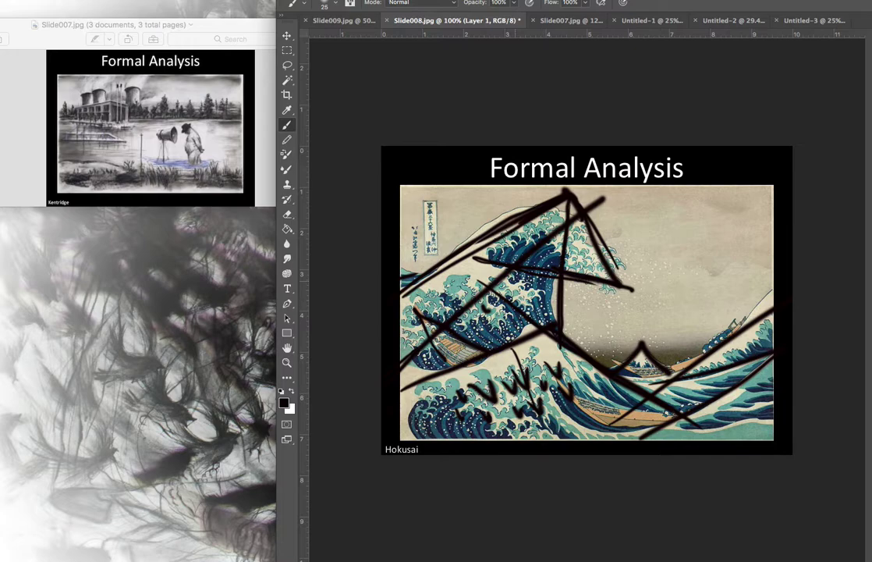
{"action": "mouse_move", "coordinate": [535, 282]}
{"action": "left_mouse_down"}
{"action": "mouse_move", "coordinate": [537, 296]}
{"action": "mouse_move", "coordinate": [510, 315]}
{"action": "left_mouse_up"}
{"action": "mouse_move", "coordinate": [501, 308]}
{"action": "left_mouse_down"}
{"action": "mouse_move", "coordinate": [510, 316]}
{"action": "mouse_move", "coordinate": [496, 326]}
{"action": "left_mouse_up"}
{"action": "mouse_move", "coordinate": [559, 239]}
{"action": "left_mouse_down"}
{"action": "mouse_move", "coordinate": [562, 256]}
{"action": "mouse_move", "coordinate": [526, 249]}
{"action": "mouse_move", "coordinate": [505, 258]}
{"action": "left_mouse_up"}
{"action": "left_click_drag", "start_coordinate": [588, 252], "coordinate": [591, 269]}
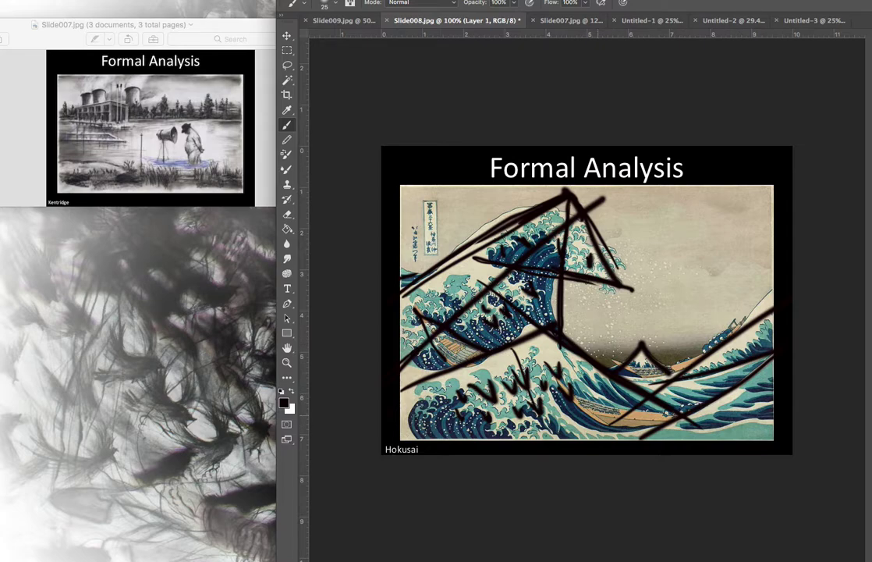
Draw lines along both edges of the central foreground boat and a short line over the boat beside Mount Fuji
{"action": "left_click_drag", "start_coordinate": [581, 401], "coordinate": [693, 414]}
{"action": "left_click_drag", "start_coordinate": [583, 420], "coordinate": [634, 429]}
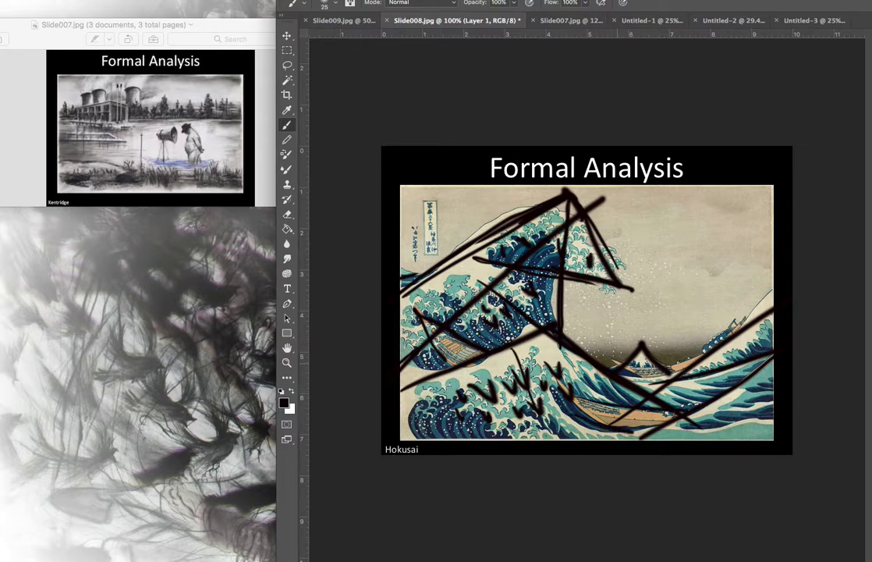
{"action": "left_click_drag", "start_coordinate": [615, 359], "coordinate": [642, 376]}
Add V marks to the left foam, crest and foreground, outline the inscription in the sky, and hide the picture
{"action": "mouse_move", "coordinate": [449, 278]}
{"action": "left_mouse_down"}
{"action": "mouse_move", "coordinate": [456, 298]}
{"action": "mouse_move", "coordinate": [477, 281]}
{"action": "mouse_move", "coordinate": [505, 314]}
{"action": "left_mouse_up"}
{"action": "left_click_drag", "start_coordinate": [463, 312], "coordinate": [471, 324]}
{"action": "mouse_move", "coordinate": [431, 298]}
{"action": "left_mouse_down"}
{"action": "mouse_move", "coordinate": [442, 311]}
{"action": "mouse_move", "coordinate": [418, 328]}
{"action": "left_mouse_up"}
{"action": "mouse_move", "coordinate": [437, 197]}
{"action": "left_mouse_down"}
{"action": "mouse_move", "coordinate": [423, 256]}
{"action": "mouse_move", "coordinate": [423, 234]}
{"action": "mouse_move", "coordinate": [436, 234]}
{"action": "mouse_move", "coordinate": [415, 262]}
{"action": "left_mouse_up"}
{"action": "left_click_drag", "start_coordinate": [575, 238], "coordinate": [587, 256]}
{"action": "mouse_move", "coordinate": [549, 221]}
{"action": "left_mouse_down"}
{"action": "mouse_move", "coordinate": [556, 230]}
{"action": "mouse_move", "coordinate": [546, 264]}
{"action": "left_mouse_up"}
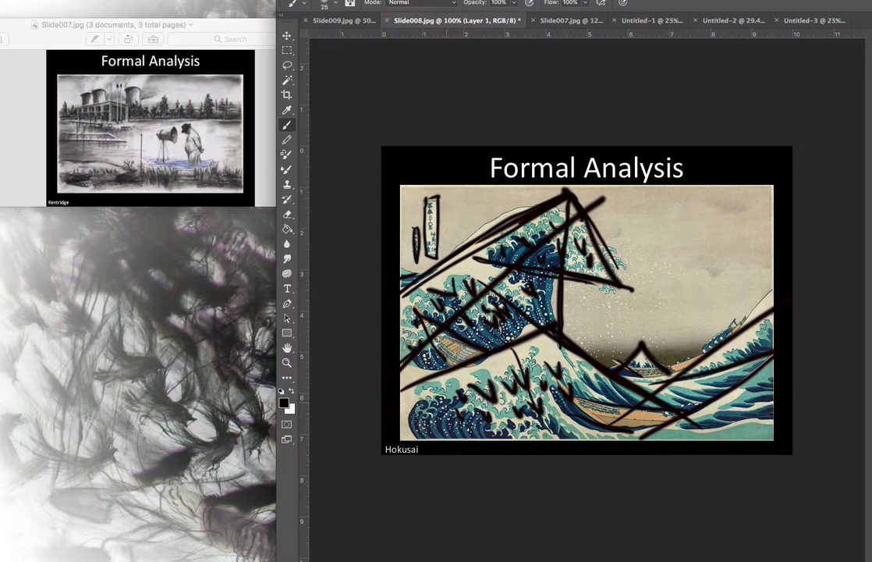
{"action": "left_click_drag", "start_coordinate": [435, 399], "coordinate": [445, 413]}
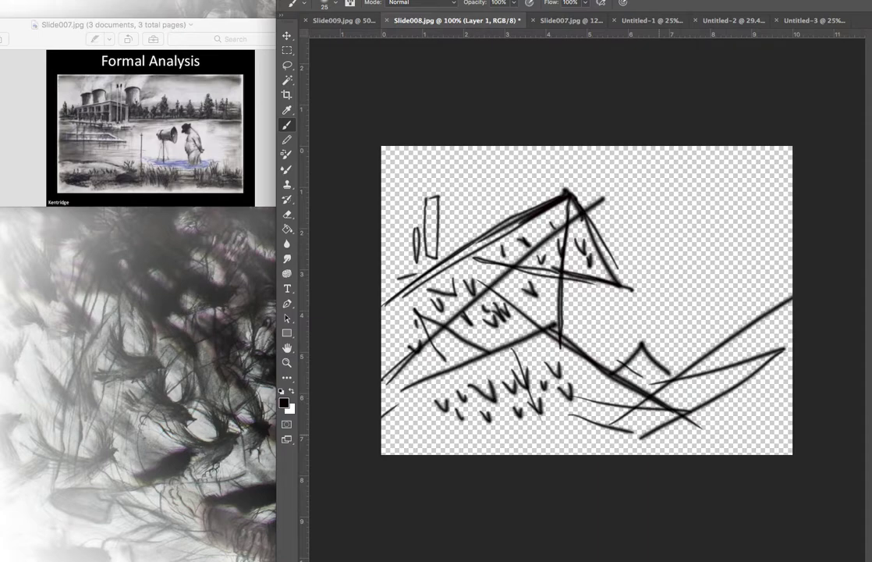
Switch to Slide009.jpg and add a new layer over the Magritte painting
{"action": "left_click", "coordinate": [344, 21]}
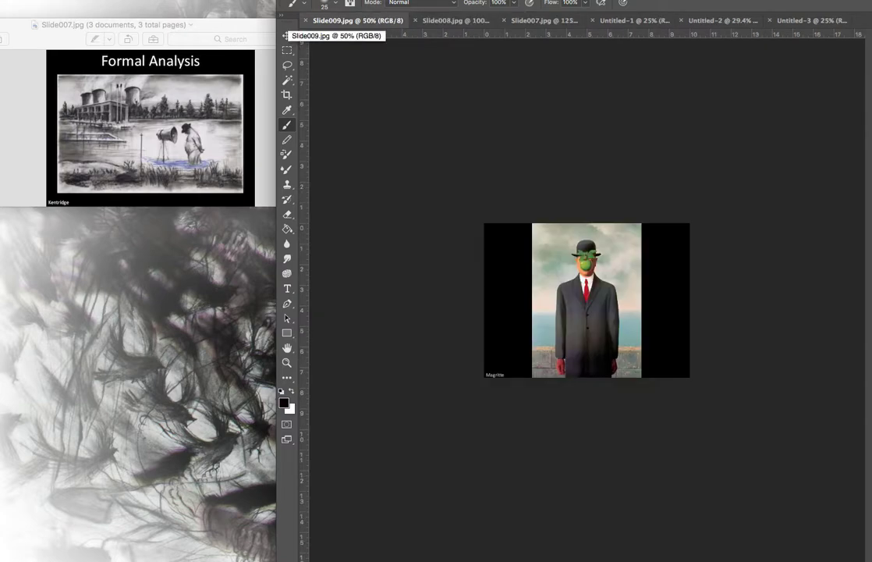
{"action": "key", "text": "super+equal"}
{"action": "key", "text": "super+equal"}
{"action": "key", "text": "super+equal"}
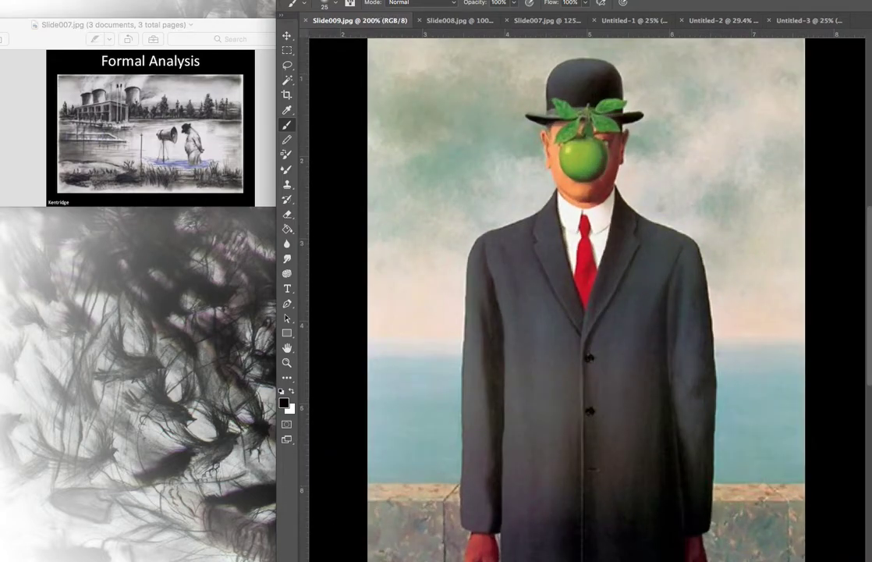
{"action": "key", "text": "alt+shift+super+n"}
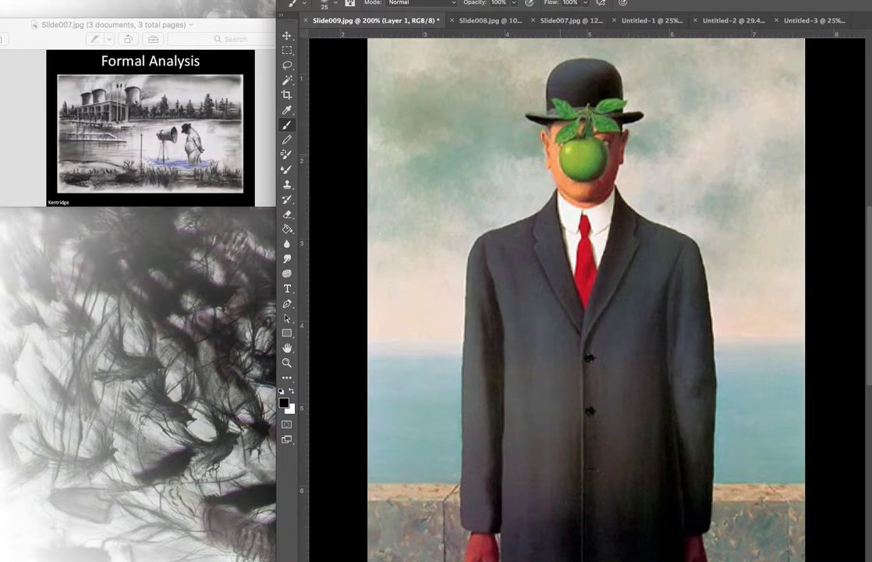
{"action": "key", "text": "super+minus"}
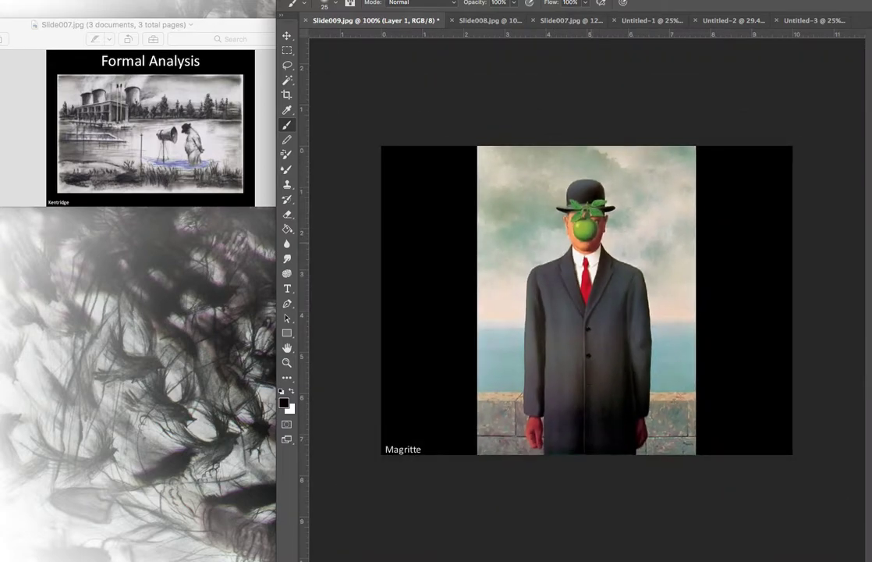
Sketch a tall rectangle over the man's coat and a horizontal line along the top of the wall
{"action": "mouse_move", "coordinate": [534, 263]}
{"action": "left_mouse_down"}
{"action": "mouse_move", "coordinate": [643, 258]}
{"action": "mouse_move", "coordinate": [644, 437]}
{"action": "mouse_move", "coordinate": [539, 448]}
{"action": "left_mouse_up"}
{"action": "mouse_move", "coordinate": [537, 450]}
{"action": "left_mouse_down"}
{"action": "mouse_move", "coordinate": [574, 447]}
{"action": "mouse_move", "coordinate": [641, 292]}
{"action": "mouse_move", "coordinate": [580, 266]}
{"action": "mouse_move", "coordinate": [535, 413]}
{"action": "left_mouse_up"}
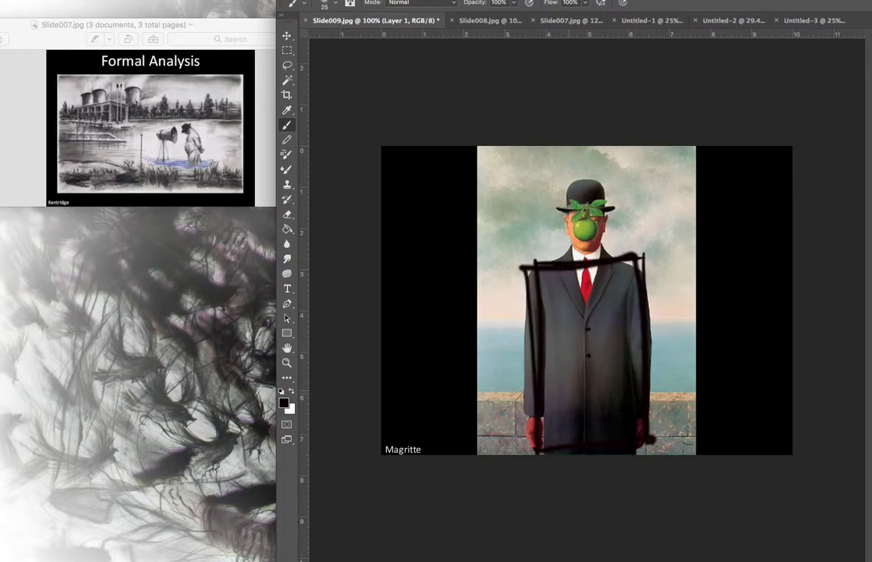
{"action": "left_click_drag", "start_coordinate": [476, 394], "coordinate": [696, 389]}
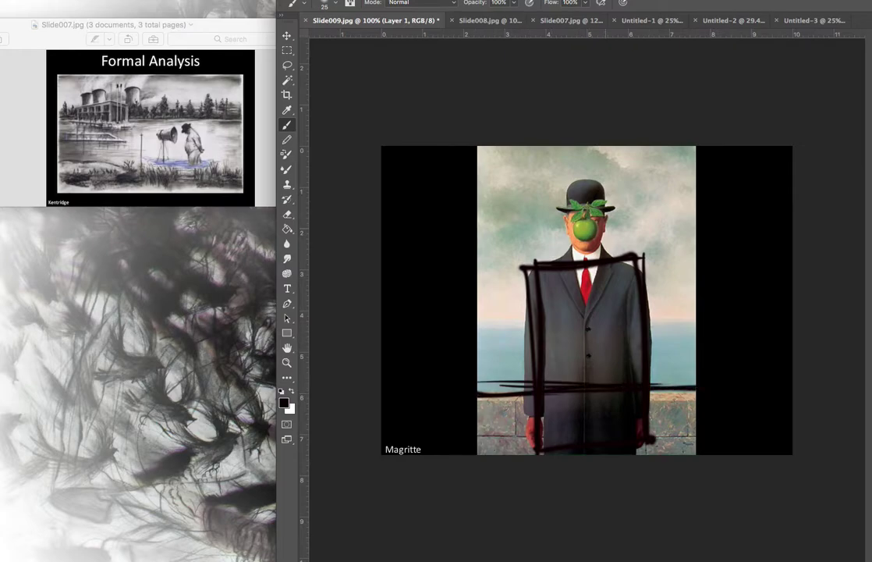
Sketch the man's hat, head, apple and sloping shoulders, and check the drawing with the painting hidden
{"action": "mouse_move", "coordinate": [570, 178]}
{"action": "left_mouse_down"}
{"action": "mouse_move", "coordinate": [569, 224]}
{"action": "mouse_move", "coordinate": [593, 176]}
{"action": "mouse_move", "coordinate": [605, 207]}
{"action": "mouse_move", "coordinate": [568, 212]}
{"action": "left_mouse_up"}
{"action": "mouse_move", "coordinate": [584, 251]}
{"action": "left_mouse_down"}
{"action": "mouse_move", "coordinate": [603, 223]}
{"action": "mouse_move", "coordinate": [583, 209]}
{"action": "mouse_move", "coordinate": [614, 205]}
{"action": "left_mouse_up"}
{"action": "mouse_move", "coordinate": [614, 205]}
{"action": "left_mouse_down"}
{"action": "mouse_move", "coordinate": [553, 209]}
{"action": "mouse_move", "coordinate": [599, 210]}
{"action": "mouse_move", "coordinate": [539, 273]}
{"action": "left_mouse_up"}
{"action": "left_click_drag", "start_coordinate": [599, 243], "coordinate": [658, 275]}
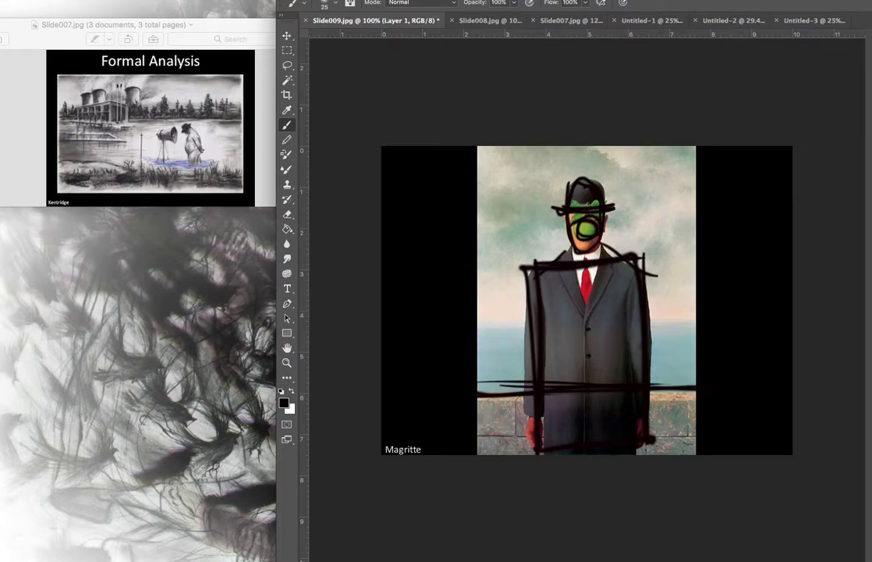
{"action": "key", "text": "super+comma"}
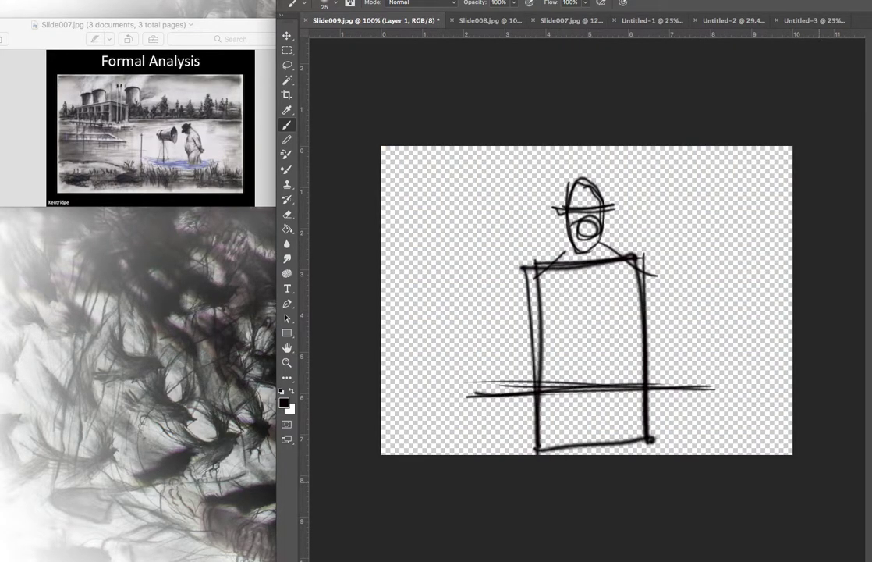
{"action": "key", "text": "super+comma"}
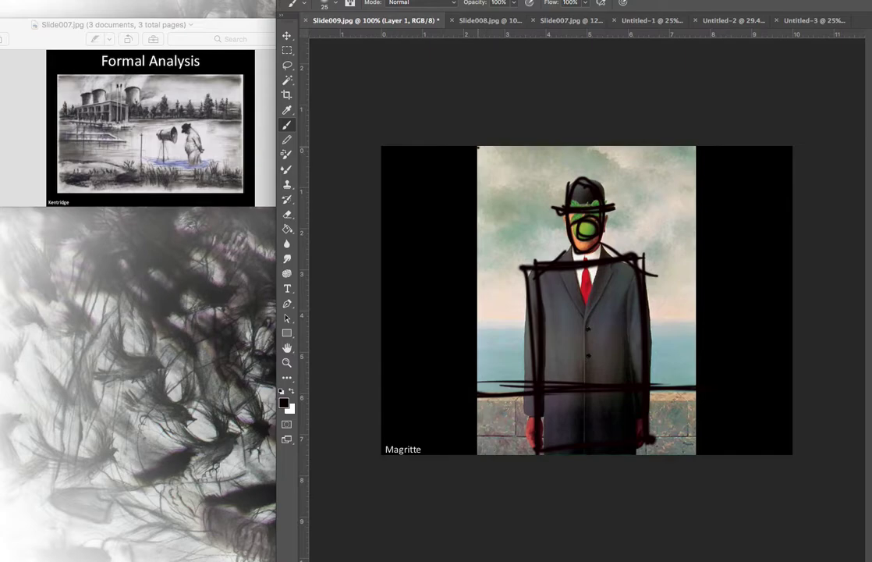
Draw a rectangular frame around the painting's edges, hide the painting, and retrace the frame's sides, top and bottom
{"action": "mouse_move", "coordinate": [483, 148]}
{"action": "left_mouse_down"}
{"action": "mouse_move", "coordinate": [483, 456]}
{"action": "mouse_move", "coordinate": [519, 148]}
{"action": "mouse_move", "coordinate": [538, 146]}
{"action": "left_mouse_up"}
{"action": "mouse_move", "coordinate": [685, 144]}
{"action": "left_mouse_down"}
{"action": "mouse_move", "coordinate": [695, 402]}
{"action": "mouse_move", "coordinate": [695, 192]}
{"action": "mouse_move", "coordinate": [690, 444]}
{"action": "mouse_move", "coordinate": [636, 453]}
{"action": "mouse_move", "coordinate": [479, 305]}
{"action": "mouse_move", "coordinate": [491, 150]}
{"action": "left_mouse_up"}
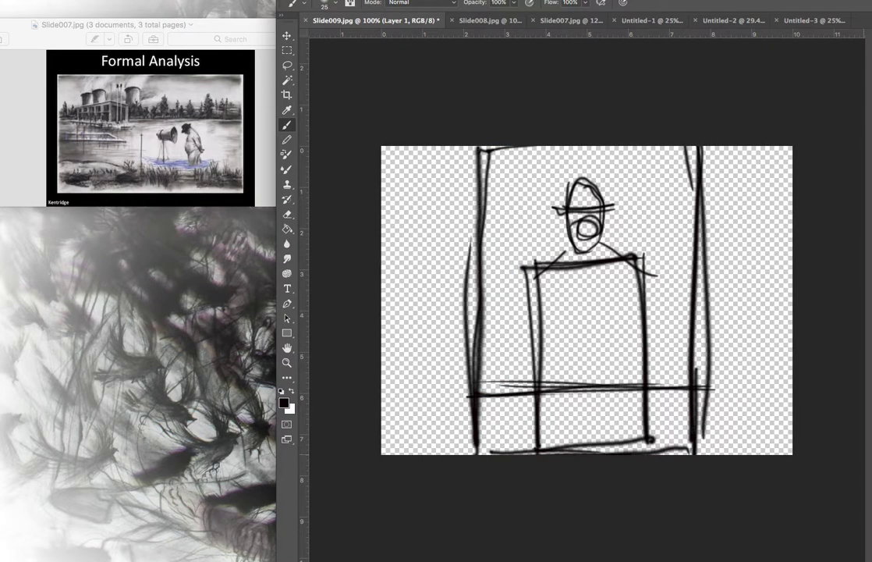
{"action": "mouse_move", "coordinate": [488, 150]}
{"action": "left_mouse_down"}
{"action": "mouse_move", "coordinate": [489, 317]}
{"action": "mouse_move", "coordinate": [478, 425]}
{"action": "left_mouse_up"}
{"action": "left_click_drag", "start_coordinate": [478, 425], "coordinate": [470, 151]}
{"action": "mouse_move", "coordinate": [705, 152]}
{"action": "left_mouse_down"}
{"action": "mouse_move", "coordinate": [692, 421]}
{"action": "mouse_move", "coordinate": [678, 147]}
{"action": "mouse_move", "coordinate": [690, 441]}
{"action": "left_mouse_up"}
{"action": "mouse_move", "coordinate": [492, 366]}
{"action": "left_mouse_down"}
{"action": "mouse_move", "coordinate": [474, 149]}
{"action": "mouse_move", "coordinate": [500, 453]}
{"action": "mouse_move", "coordinate": [687, 452]}
{"action": "left_mouse_up"}
{"action": "left_click_drag", "start_coordinate": [490, 150], "coordinate": [710, 148]}
Draw and retrace diagonal lines from the head to the frame's lower corners, forming a triangular composition
{"action": "left_click_drag", "start_coordinate": [491, 453], "coordinate": [597, 169]}
{"action": "left_click_drag", "start_coordinate": [587, 191], "coordinate": [481, 423]}
{"action": "left_click_drag", "start_coordinate": [566, 161], "coordinate": [700, 443]}
{"action": "left_click_drag", "start_coordinate": [678, 406], "coordinate": [567, 162]}
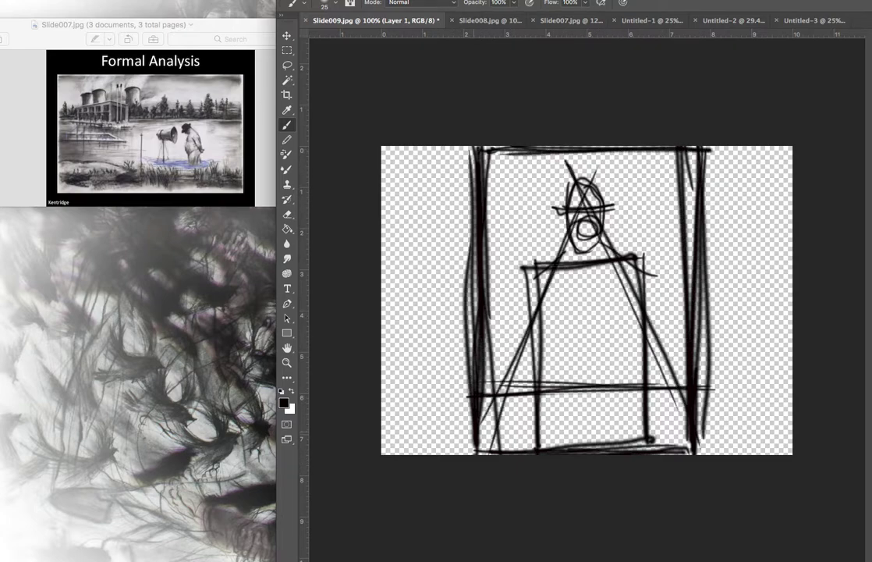
{"action": "left_click_drag", "start_coordinate": [495, 395], "coordinate": [589, 208]}
{"action": "mouse_move", "coordinate": [612, 261]}
{"action": "left_mouse_down"}
{"action": "mouse_move", "coordinate": [683, 387]}
{"action": "mouse_move", "coordinate": [627, 259]}
{"action": "left_mouse_up"}
{"action": "left_click_drag", "start_coordinate": [581, 210], "coordinate": [503, 375]}
{"action": "mouse_move", "coordinate": [500, 389]}
{"action": "left_mouse_down"}
{"action": "mouse_move", "coordinate": [579, 210]}
{"action": "mouse_move", "coordinate": [681, 409]}
{"action": "left_mouse_up"}
{"action": "left_click_drag", "start_coordinate": [690, 451], "coordinate": [603, 259]}
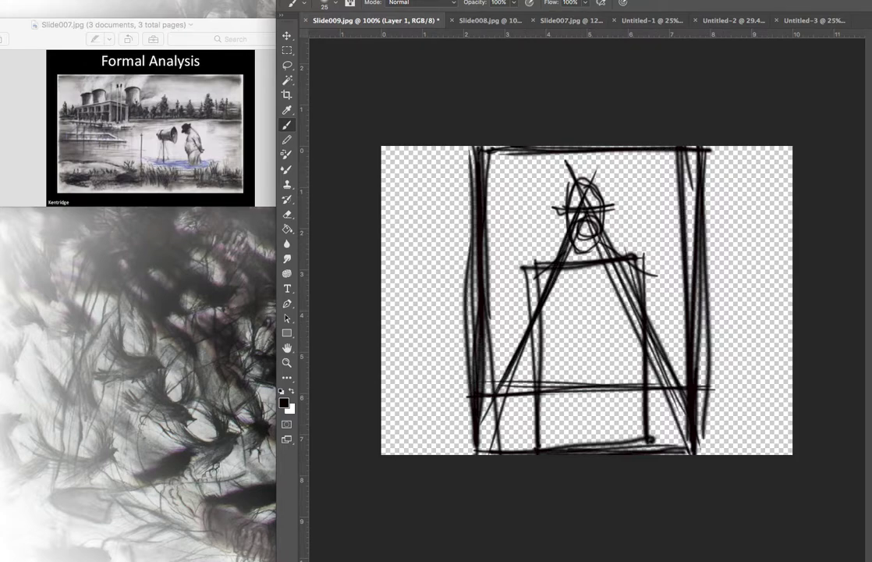